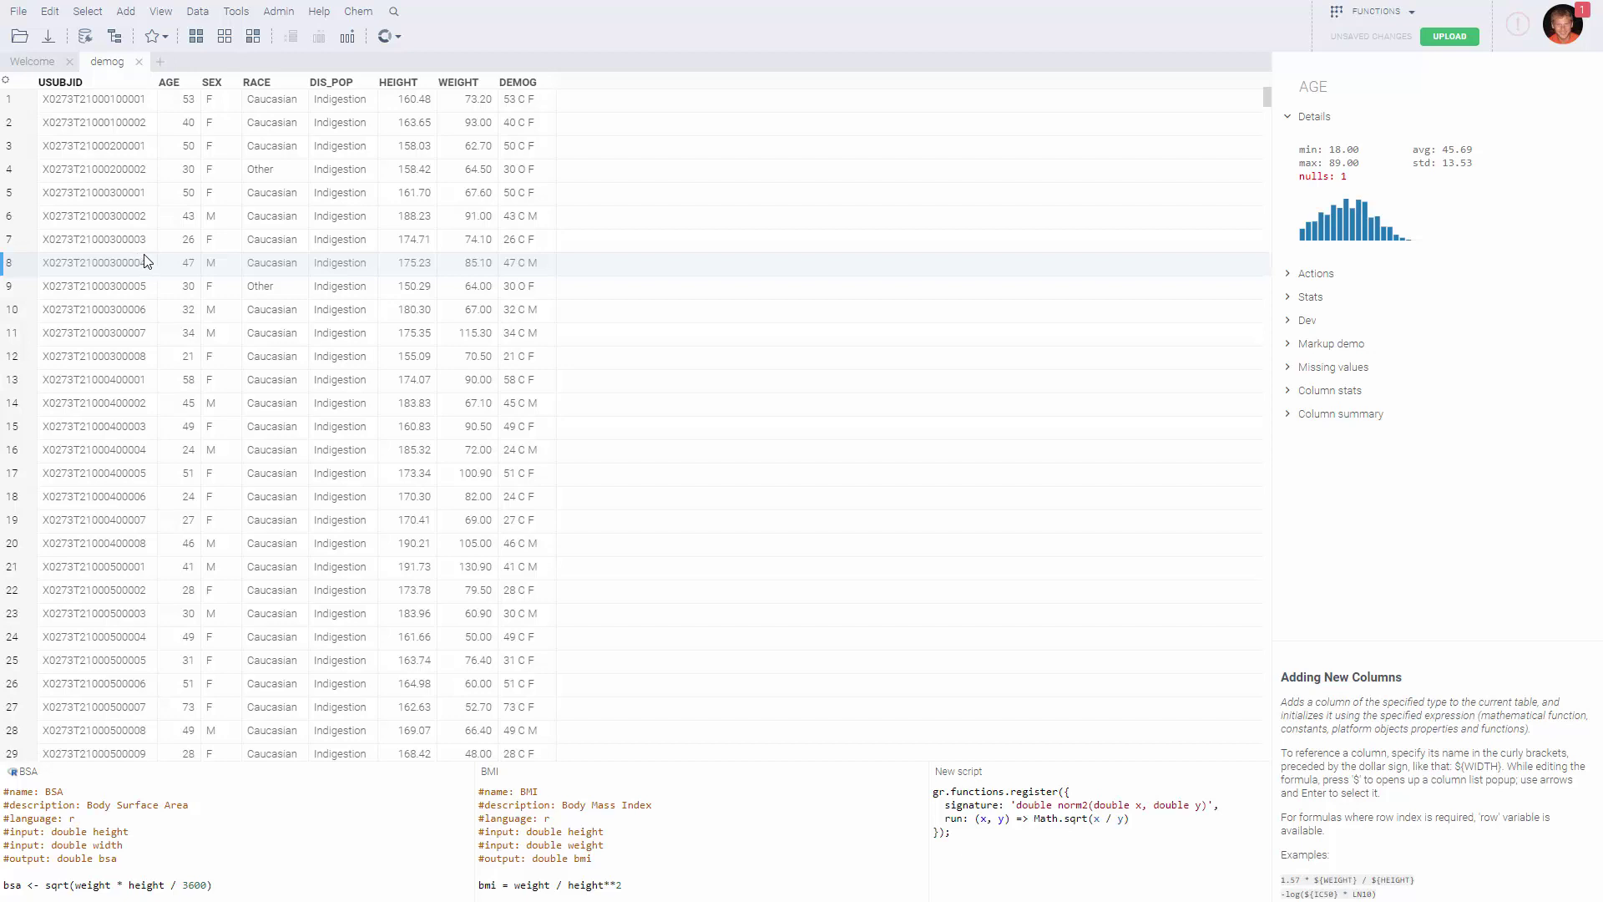
Open the Add New Column dialog on the demog table after glancing at the Select and Edit menus
click(292, 217)
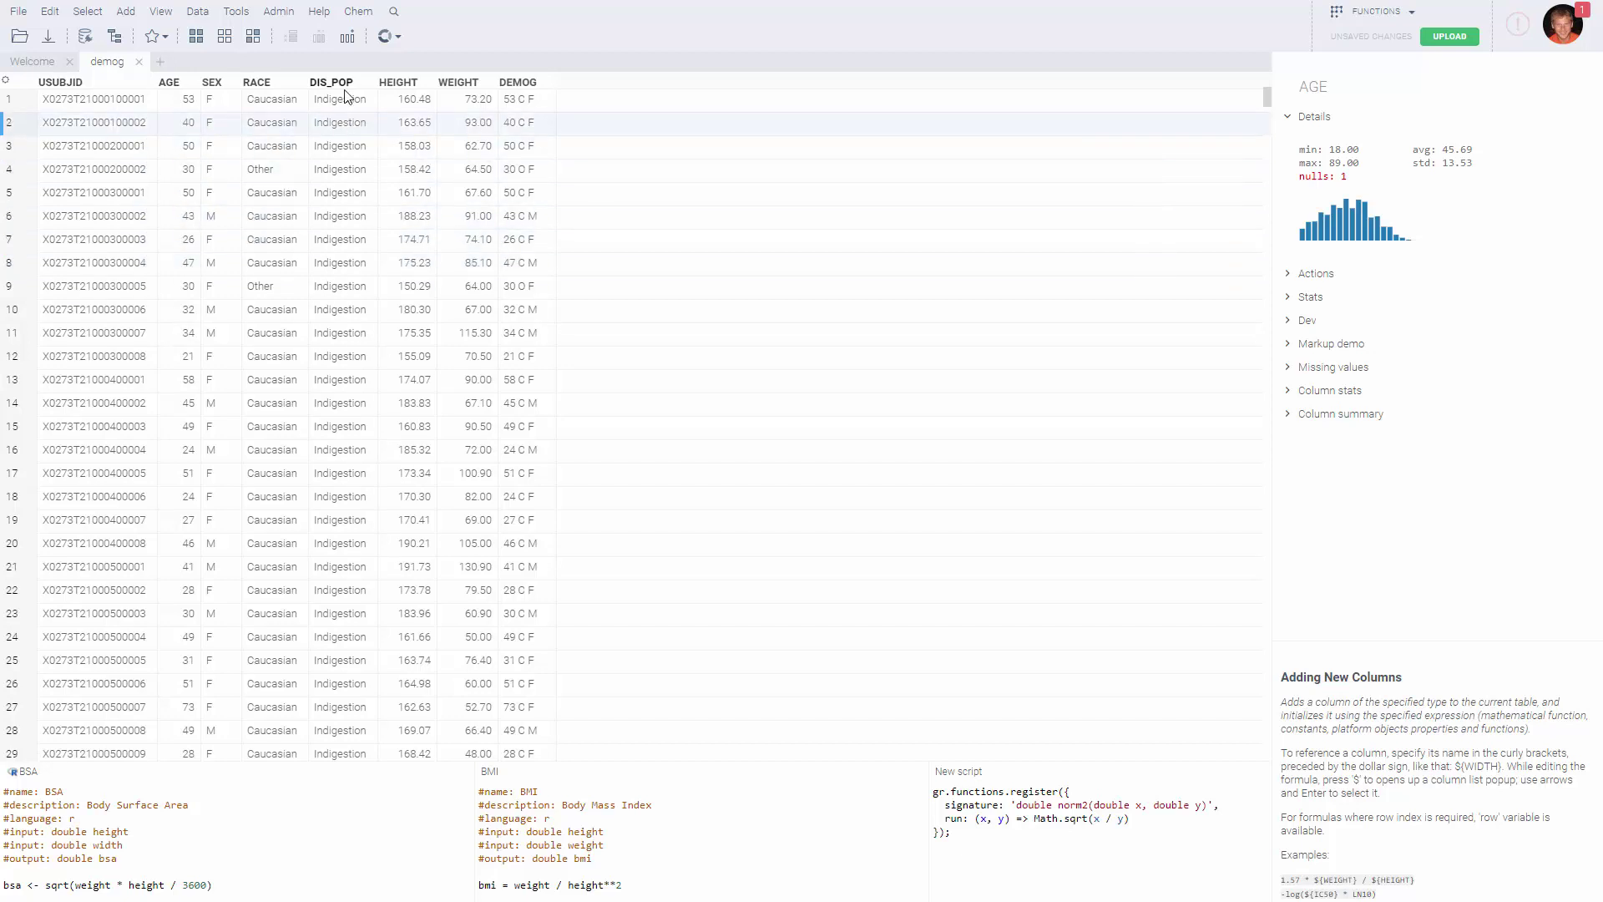
click(346, 38)
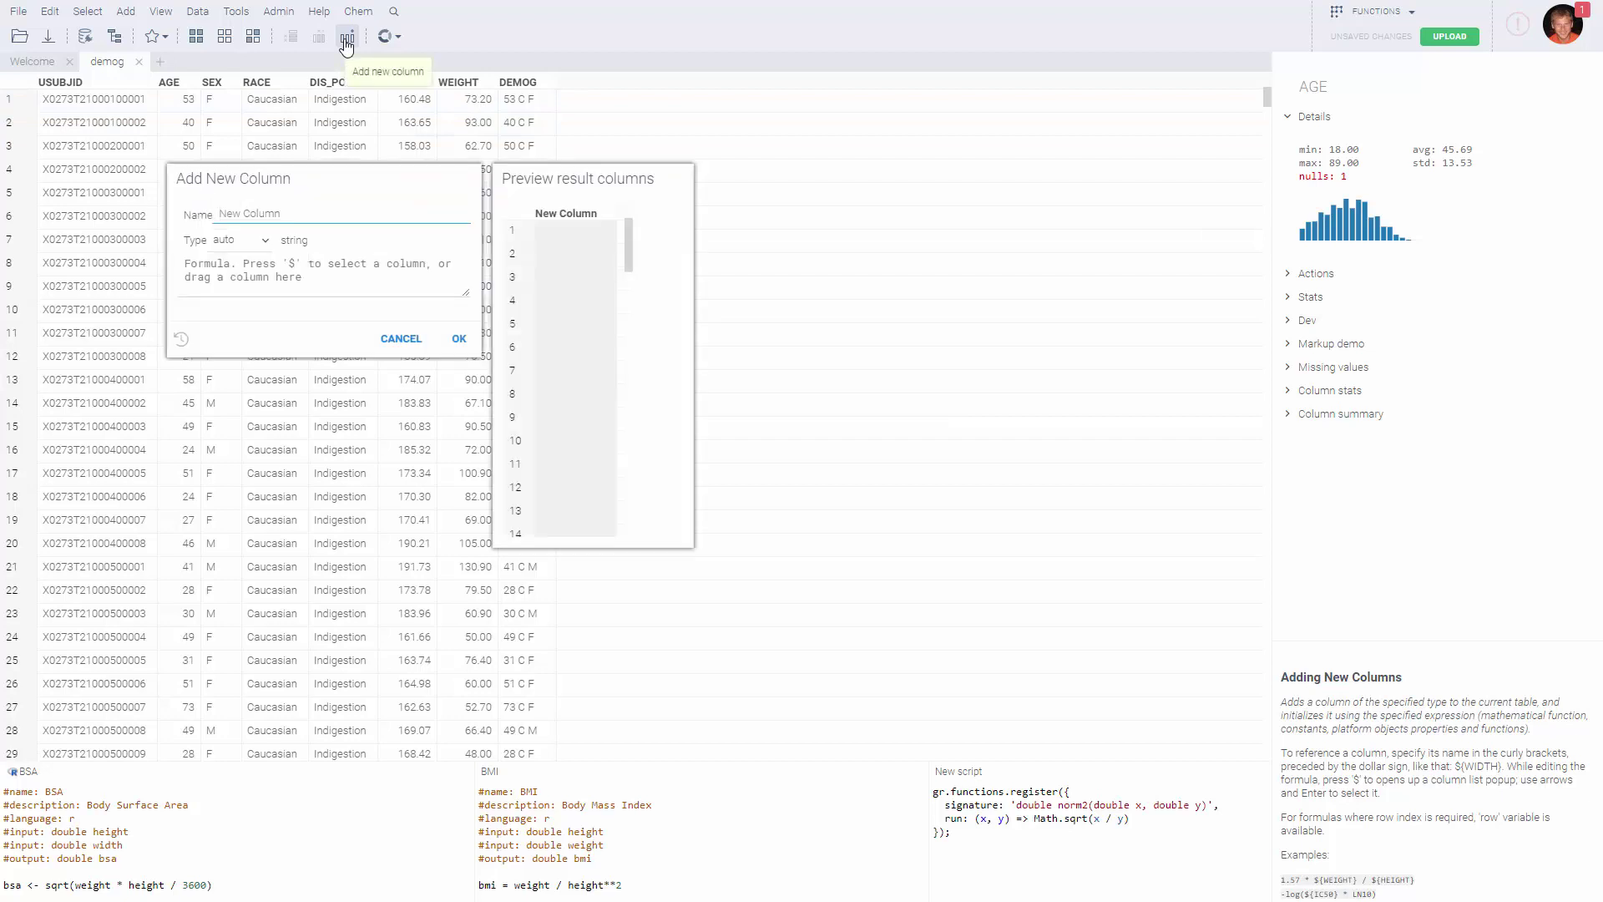
click(88, 11)
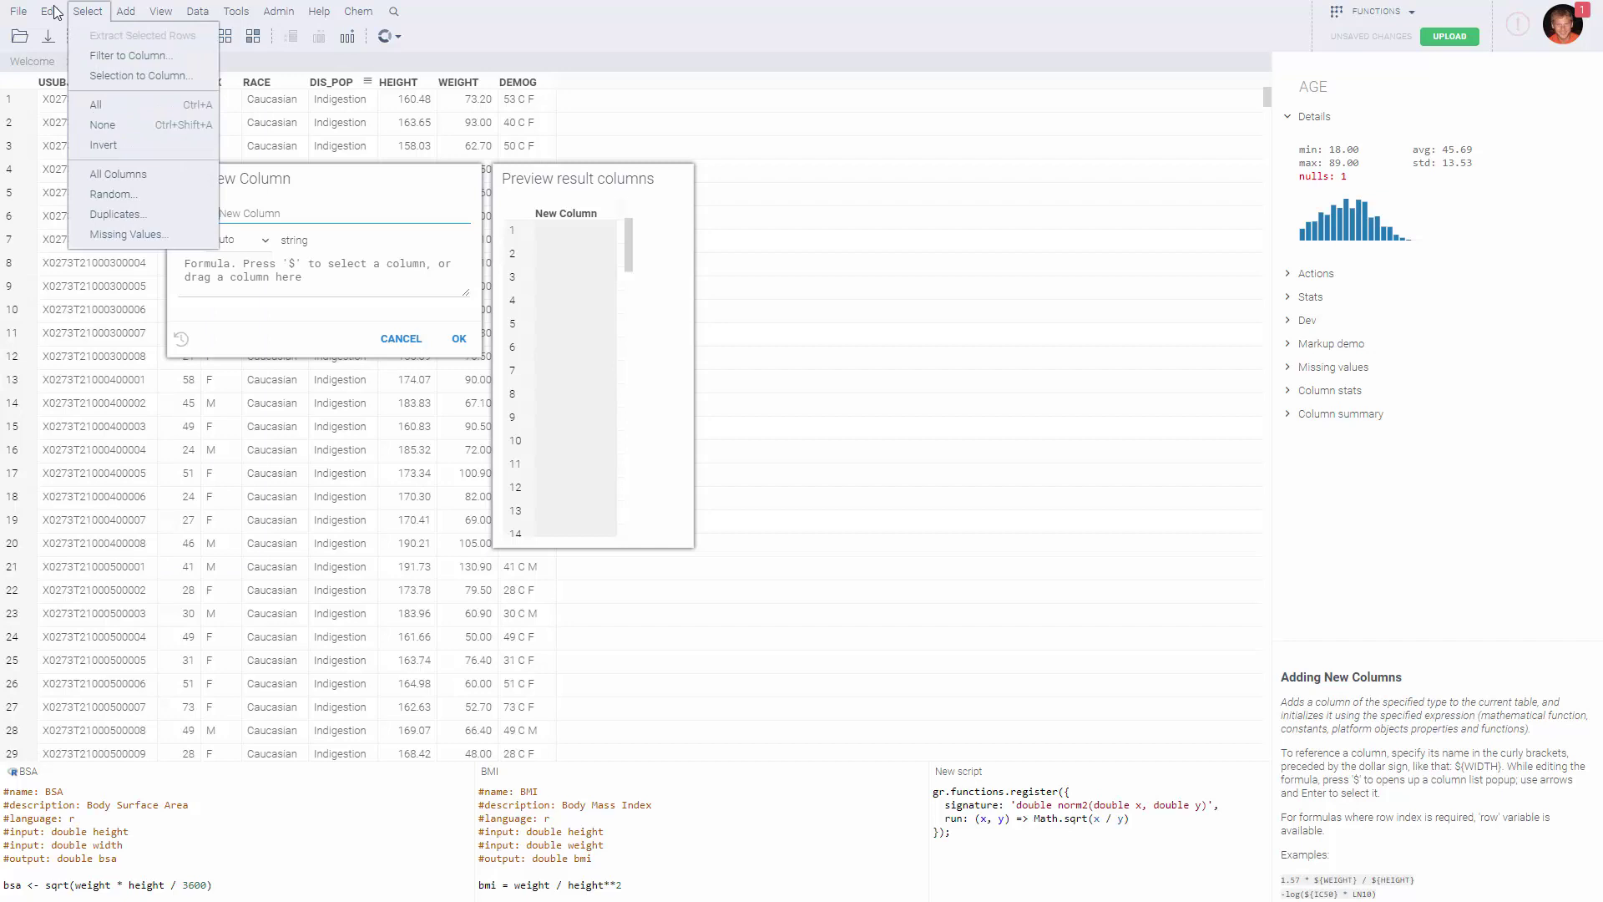
click(51, 12)
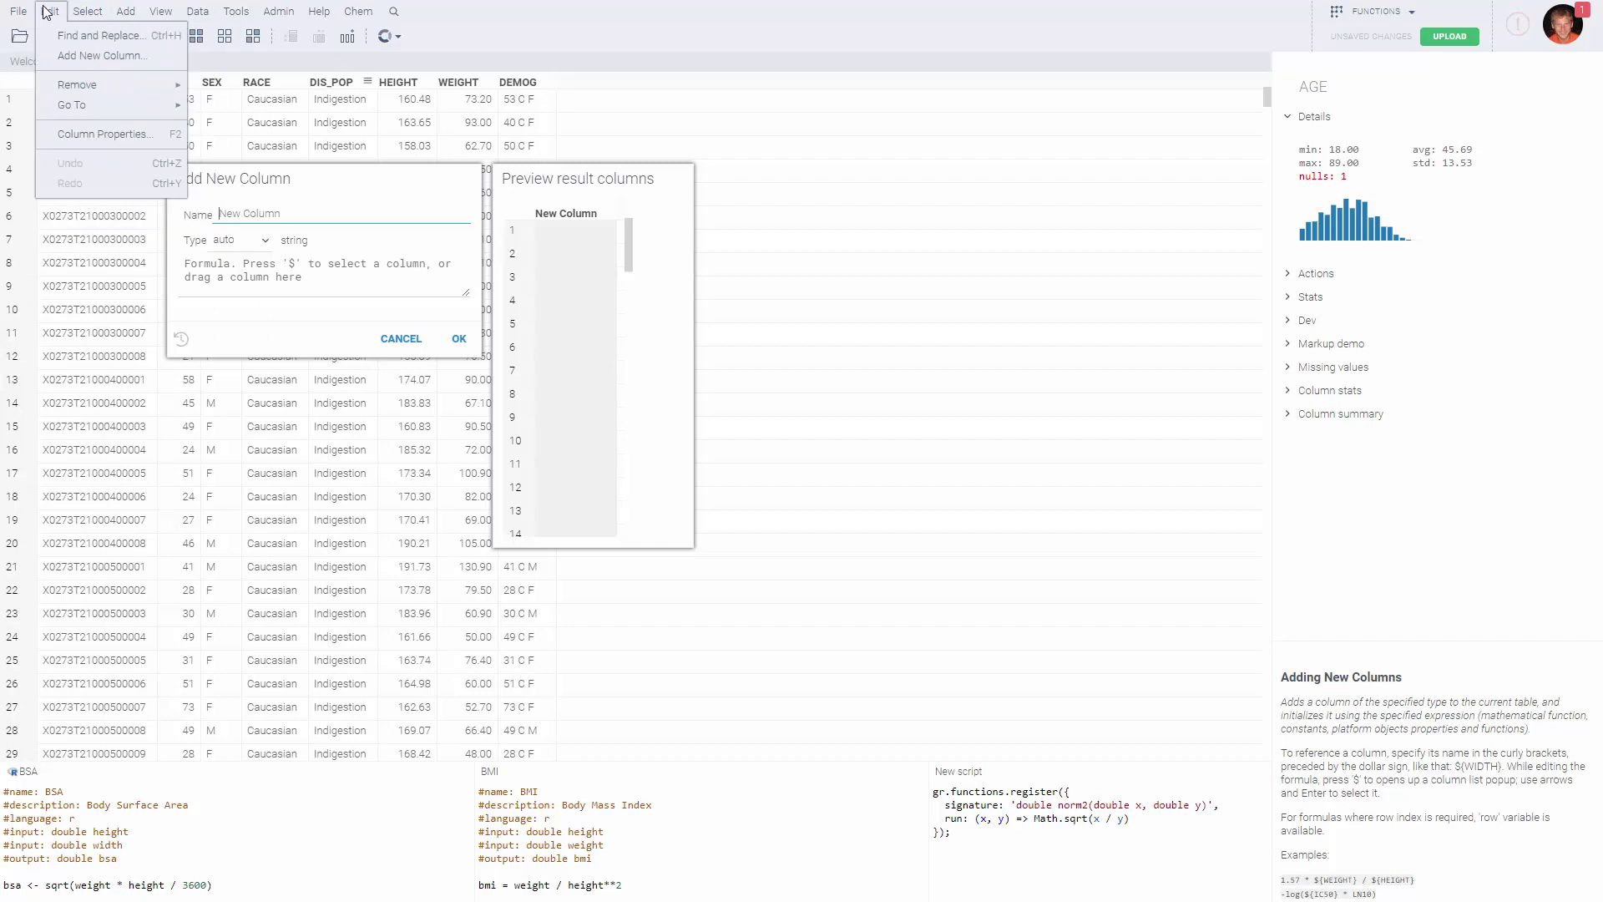
click(249, 213)
click(309, 270)
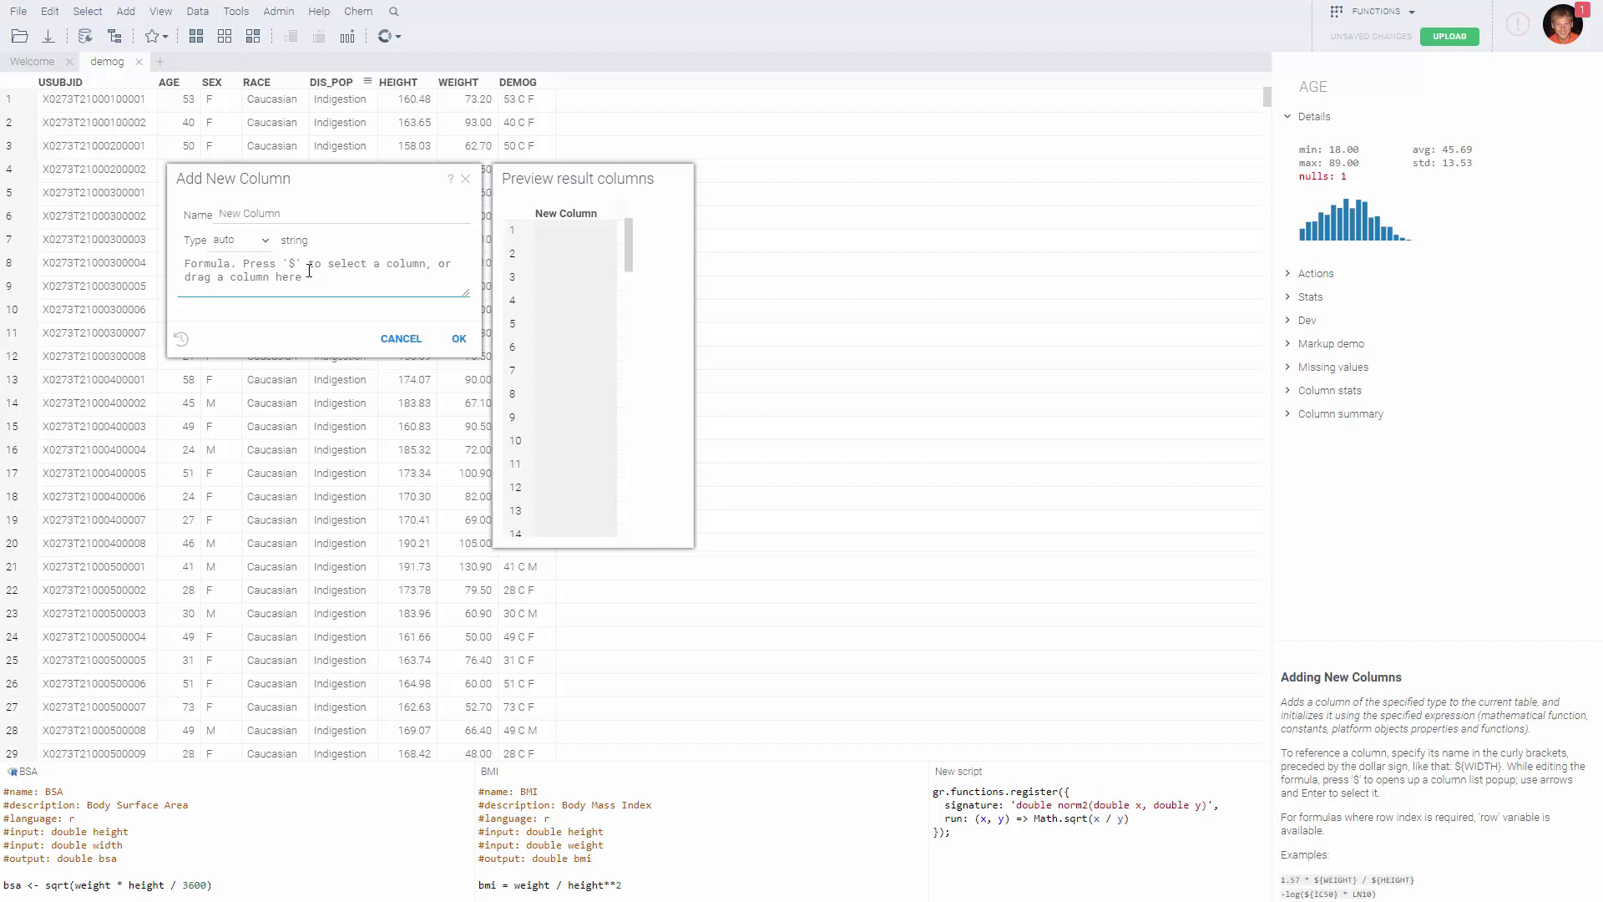
Enter formula 122 and try the column types string, int, then back to auto
text(122)
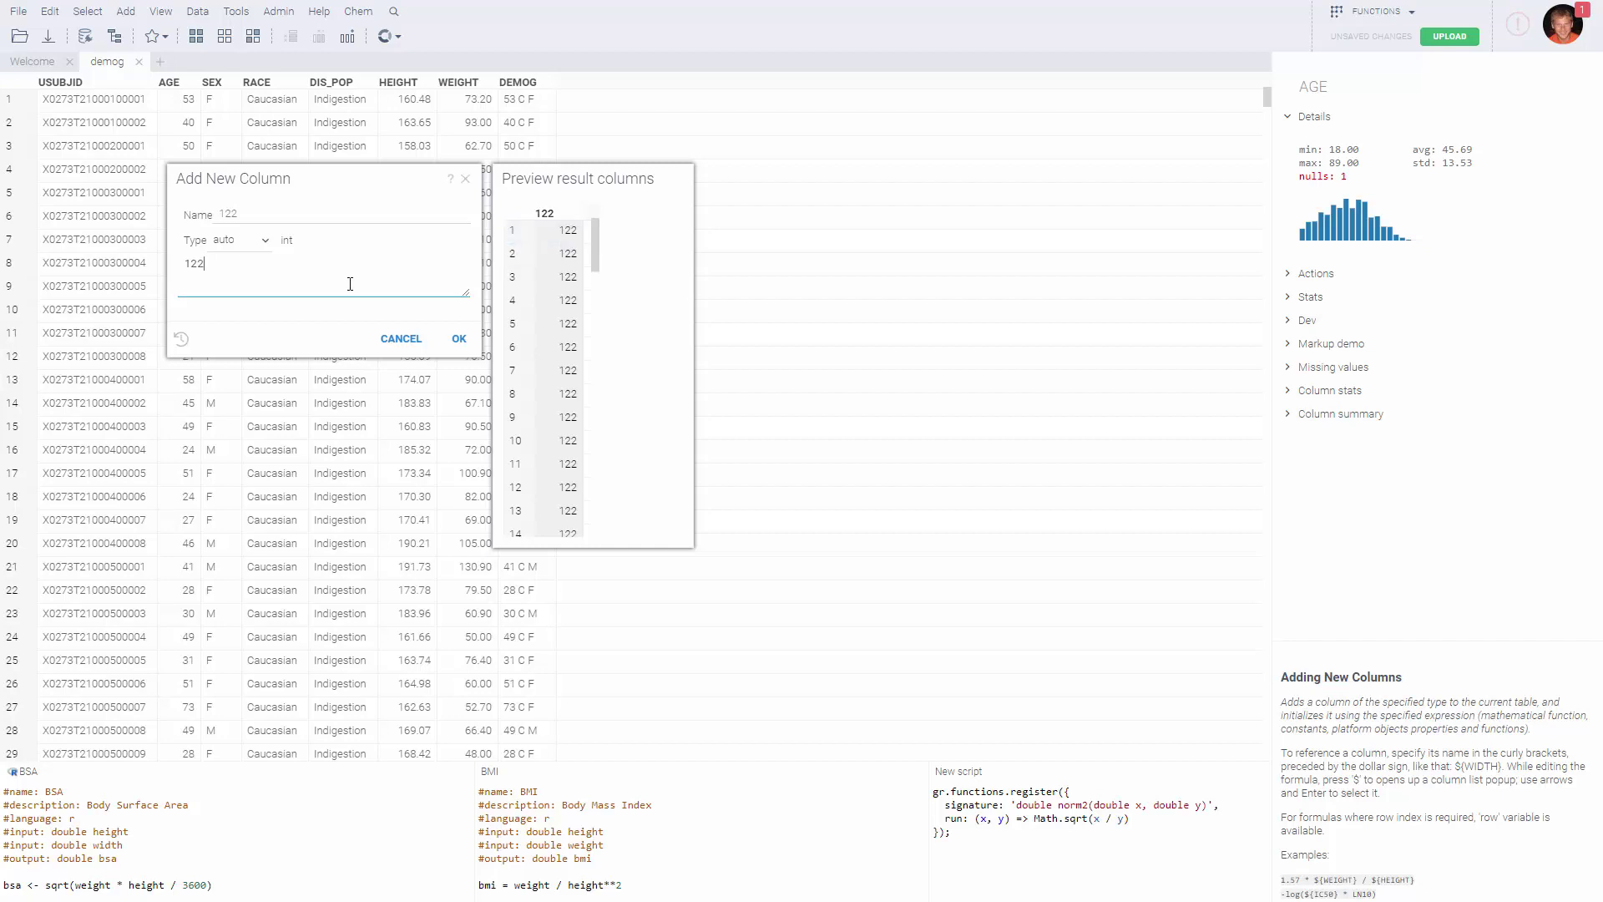
click(242, 241)
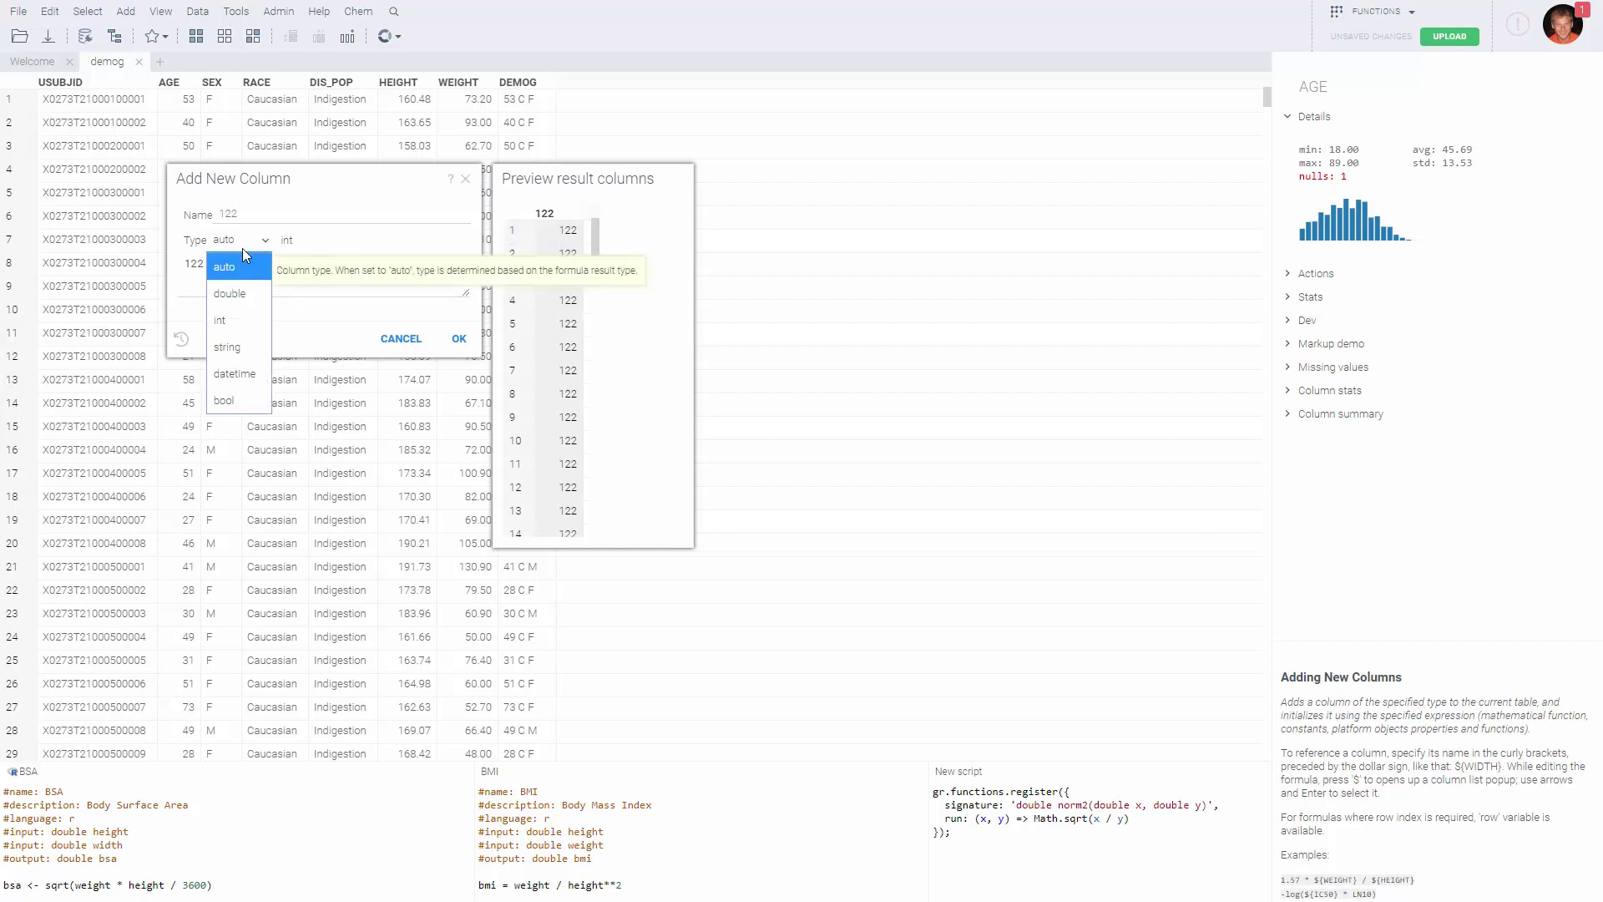
click(225, 348)
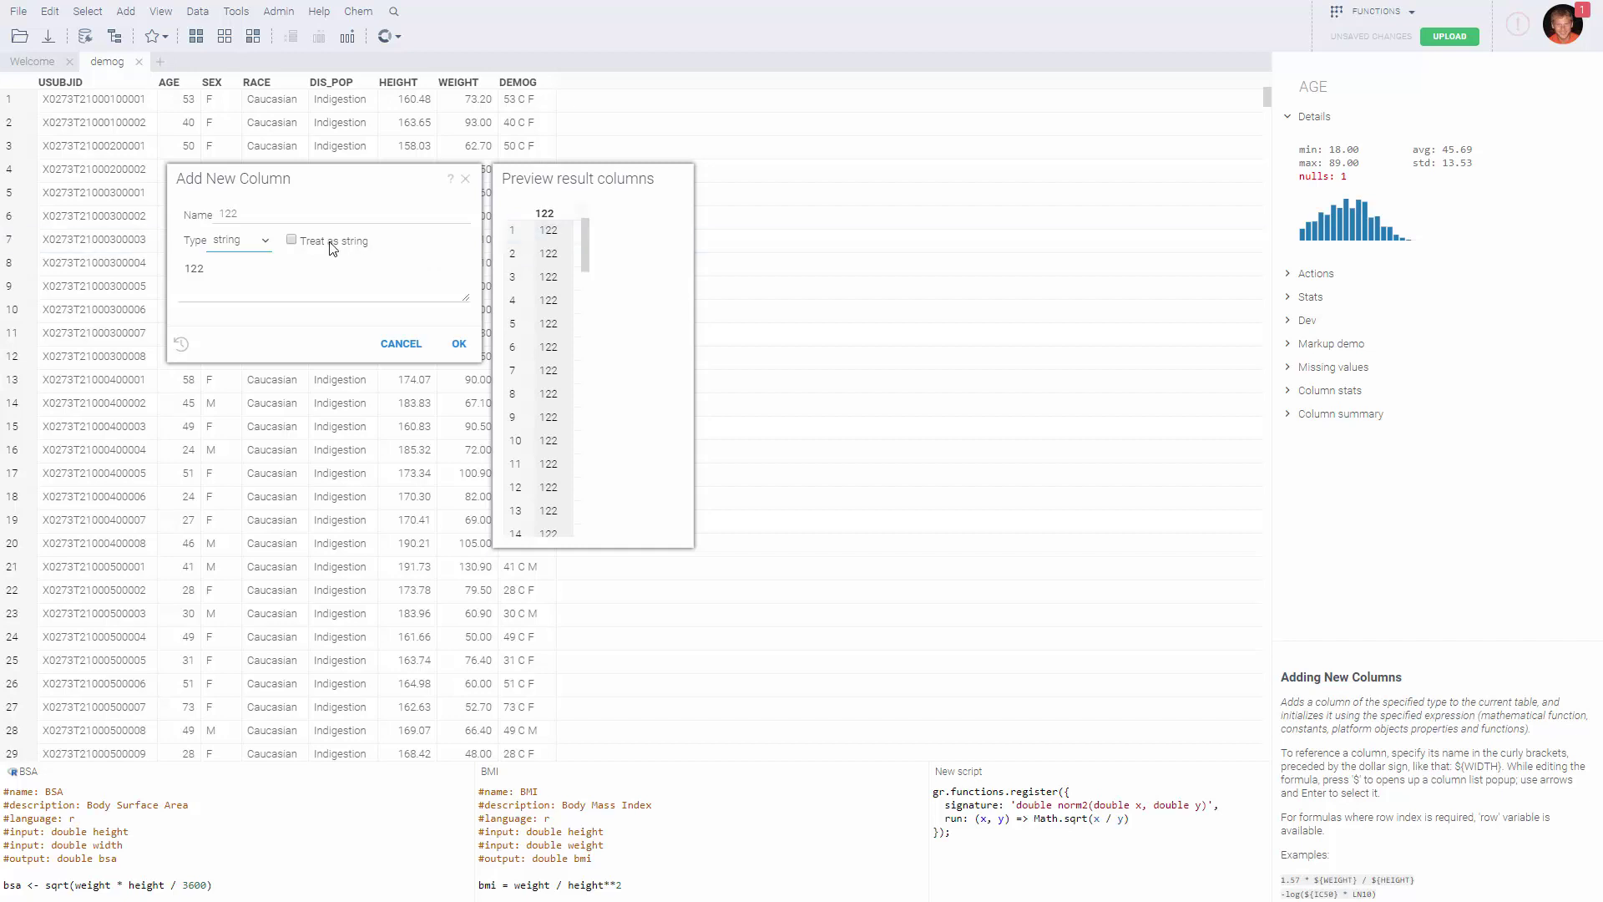
click(235, 243)
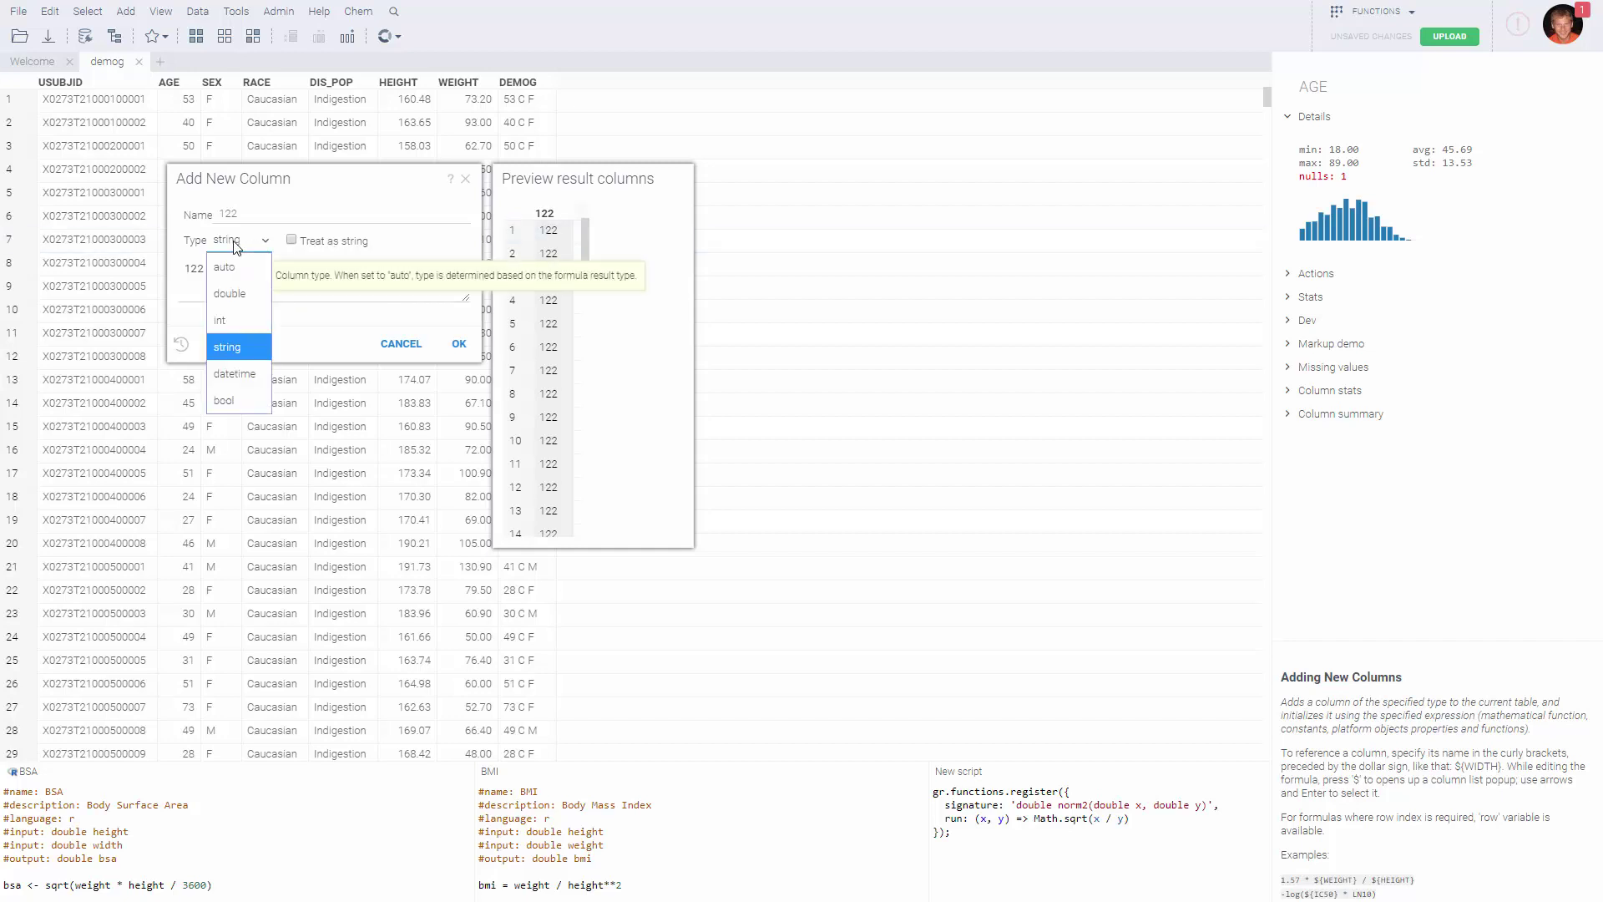
click(230, 321)
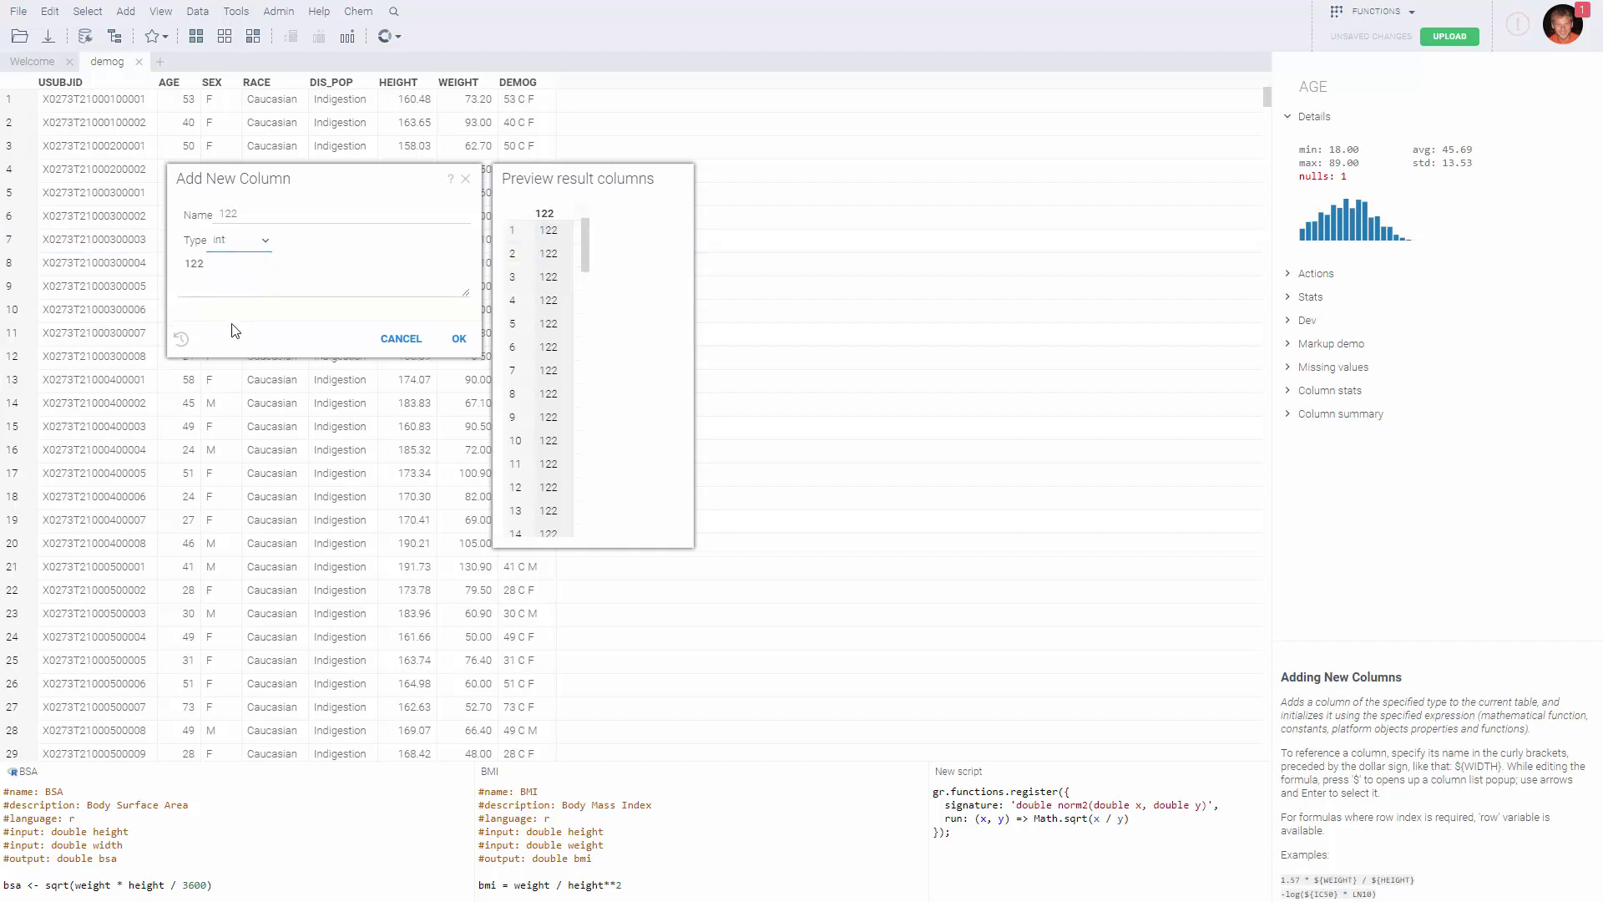
click(219, 263)
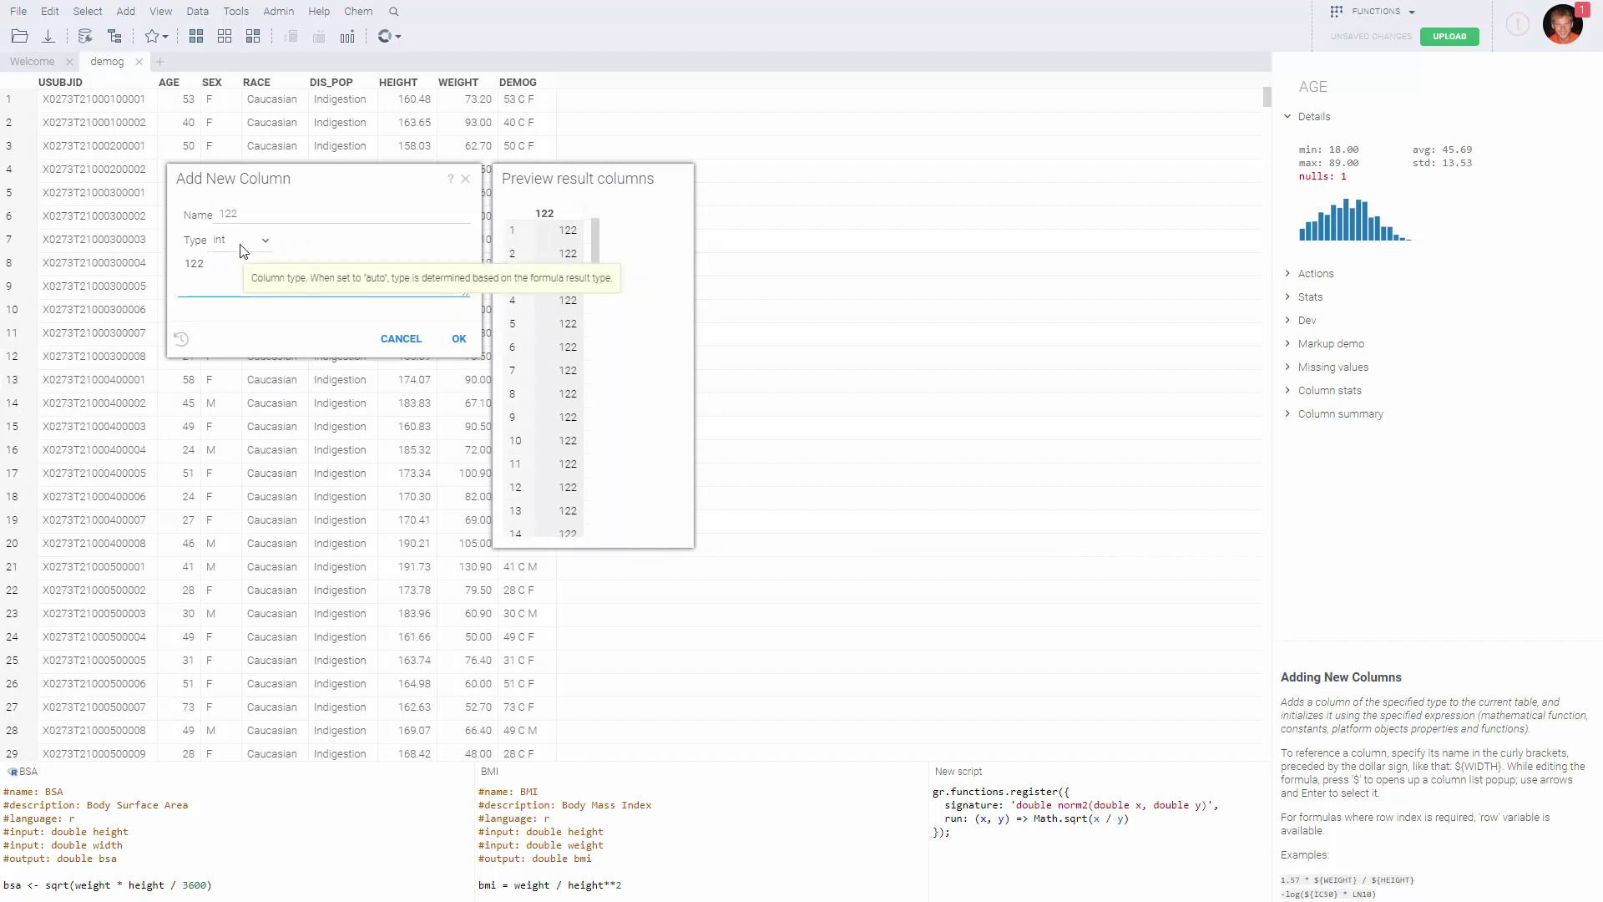
click(241, 248)
click(234, 262)
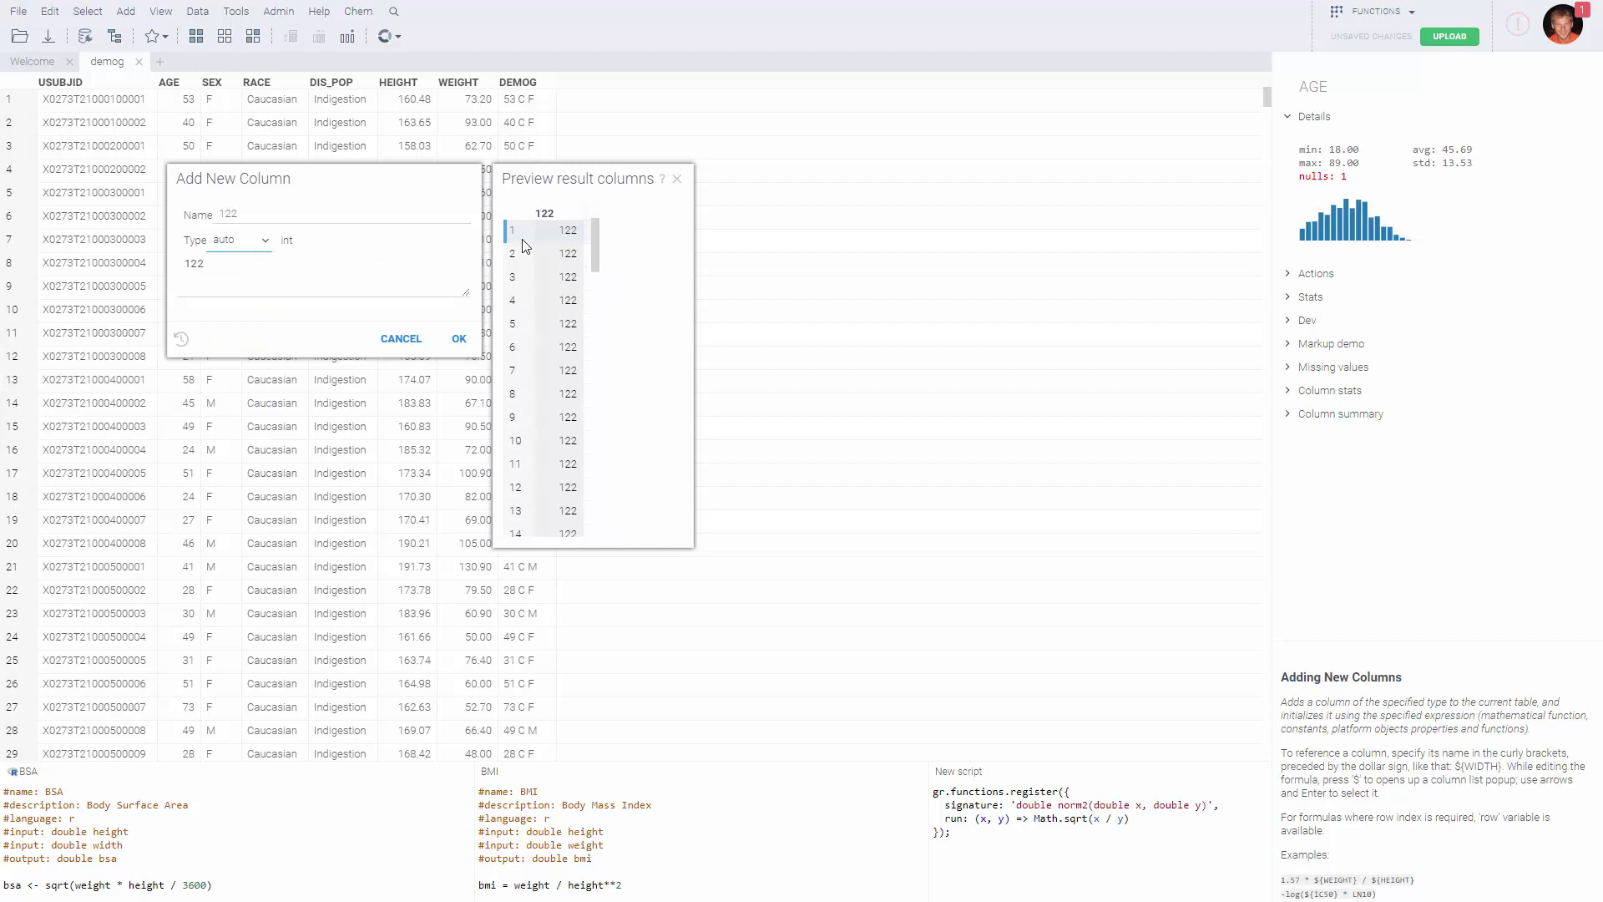
Replace the formula with dddsdf, set the type to int, then clear the formula
double_click(200, 264)
text(dddsdf)
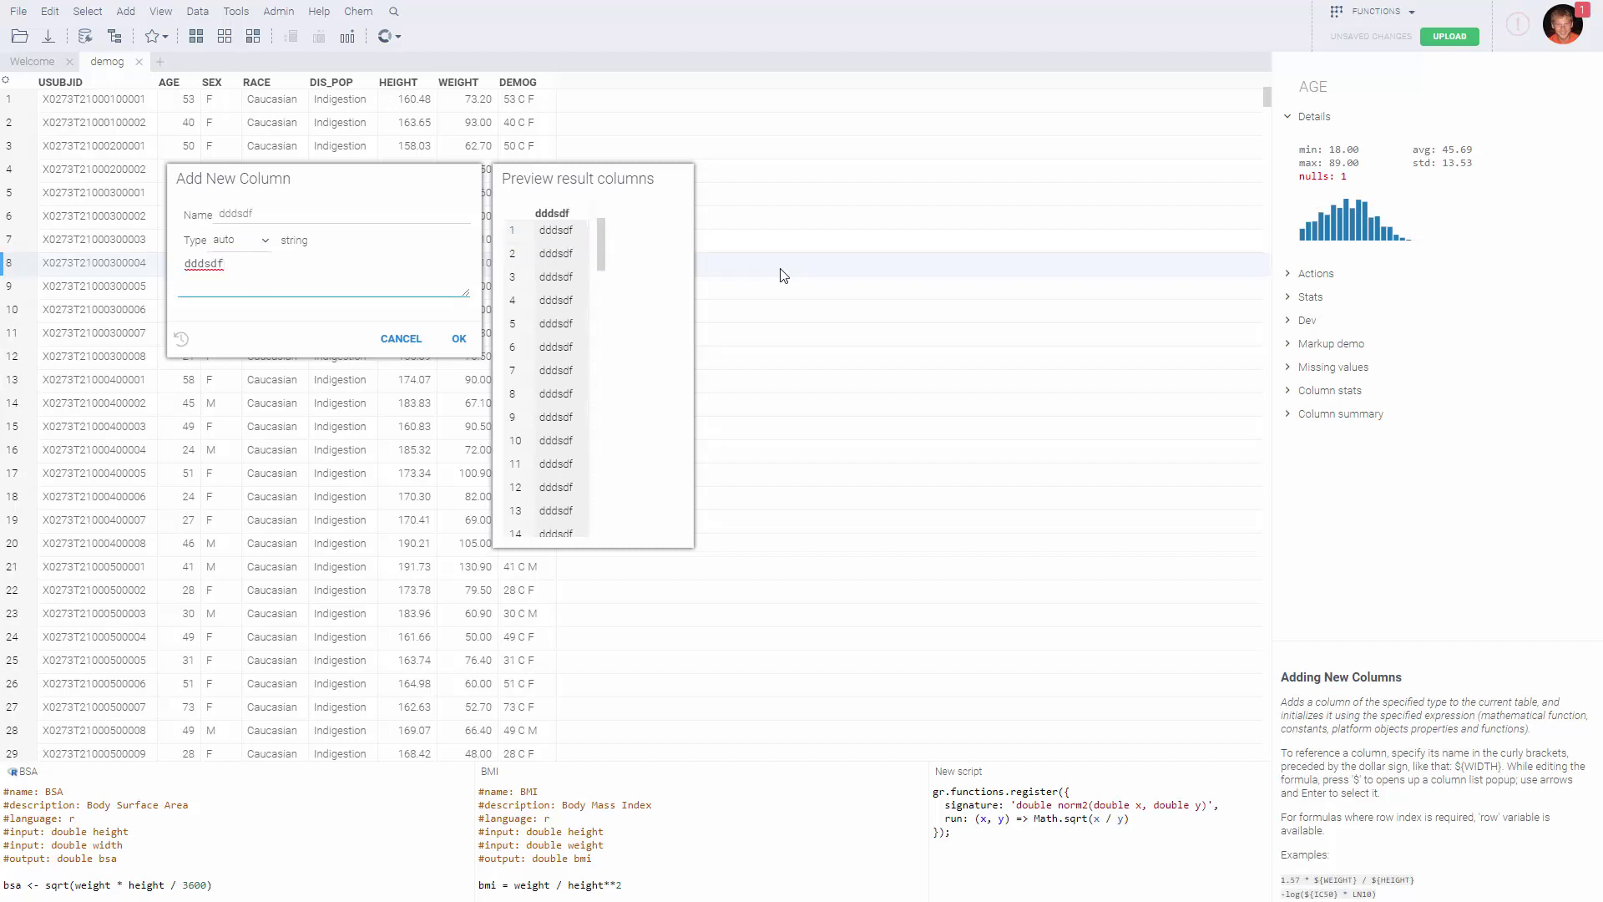
click(227, 239)
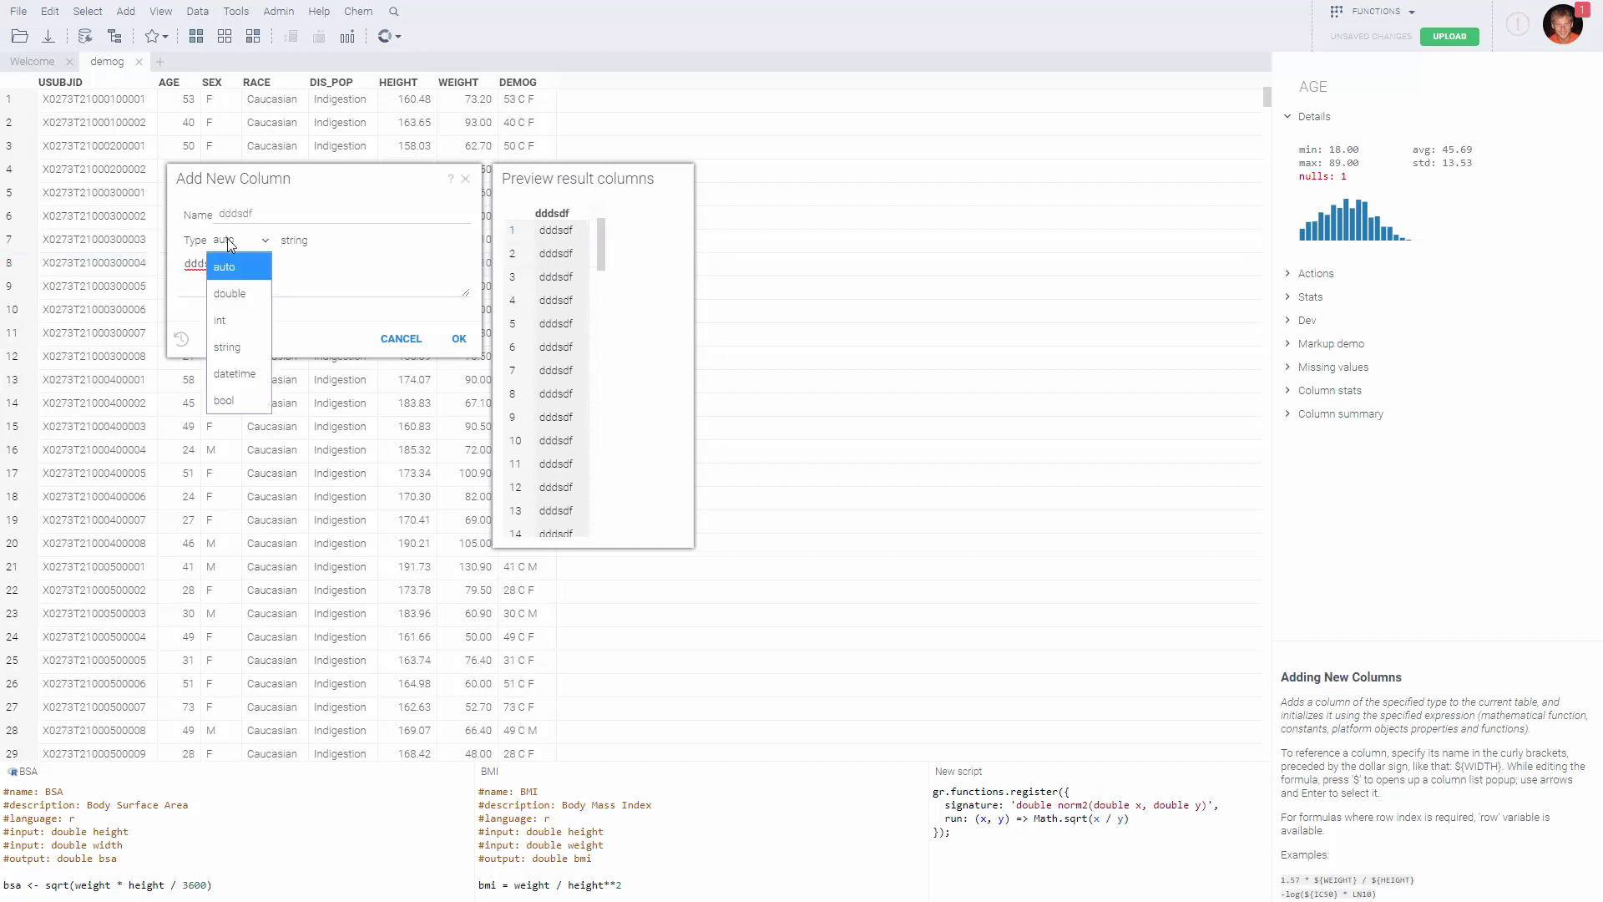
click(226, 320)
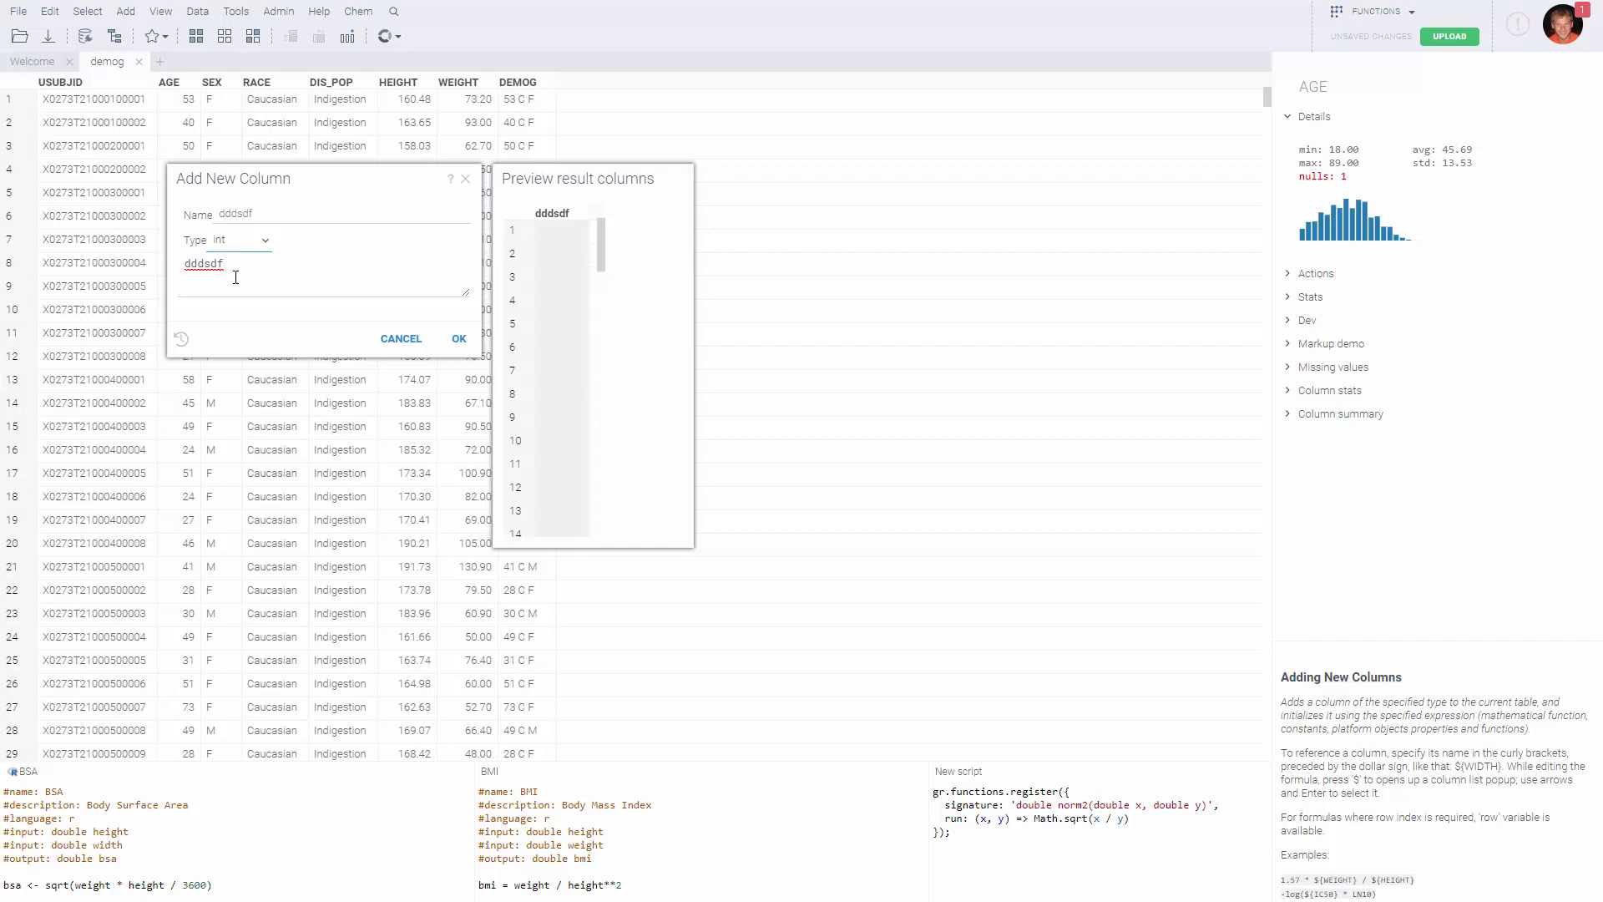
key(ctrl+a)
key(BackSpace)
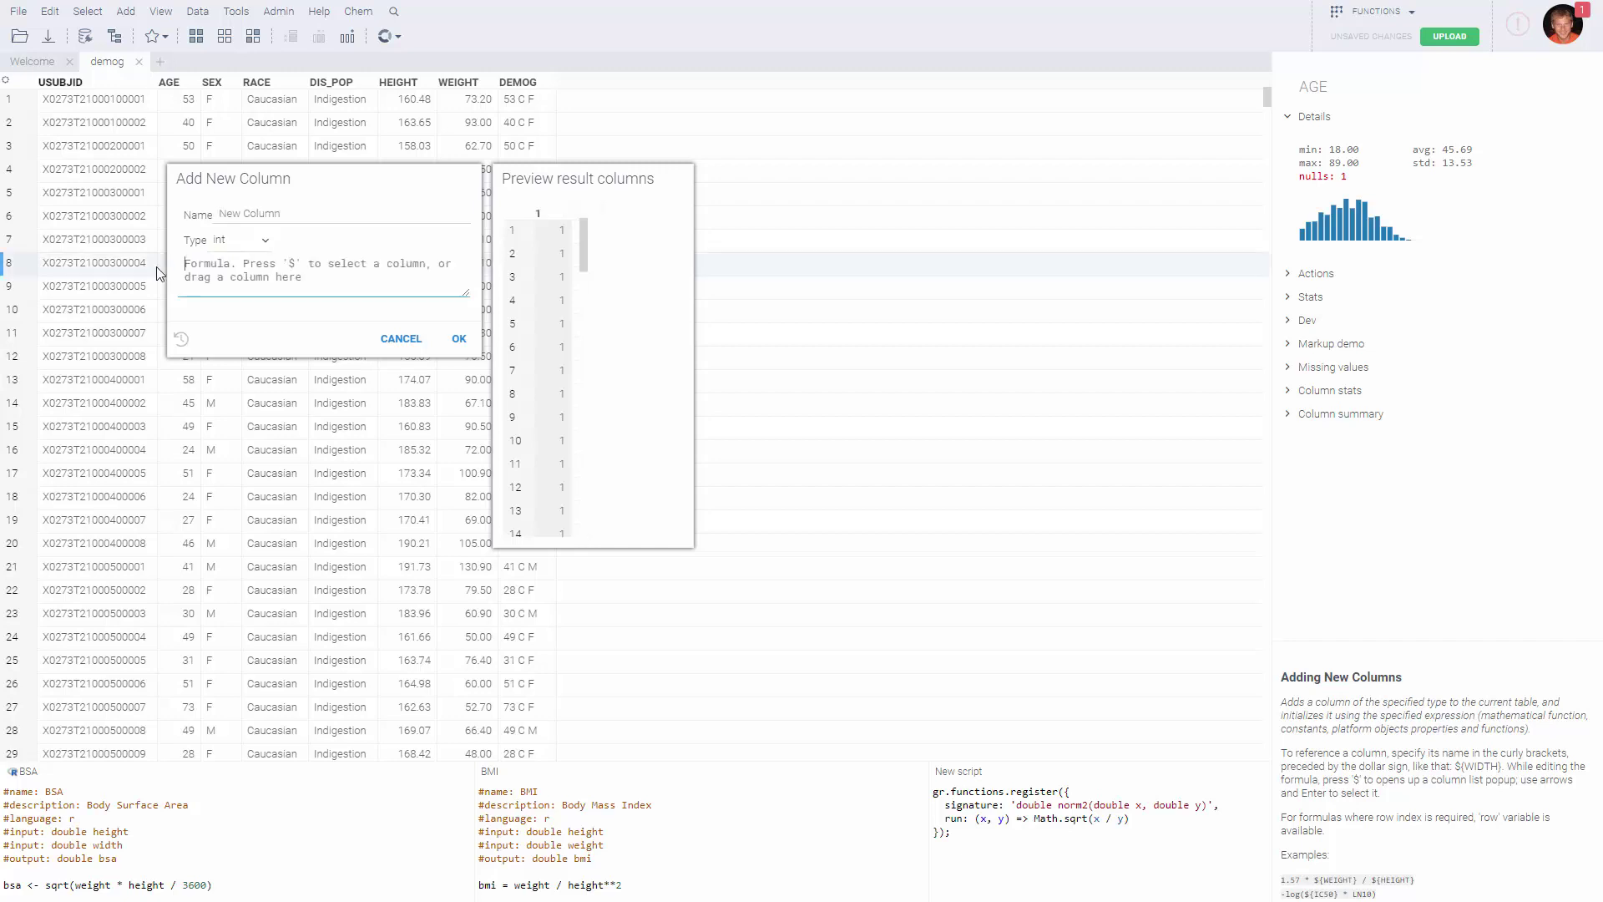
text(1 )
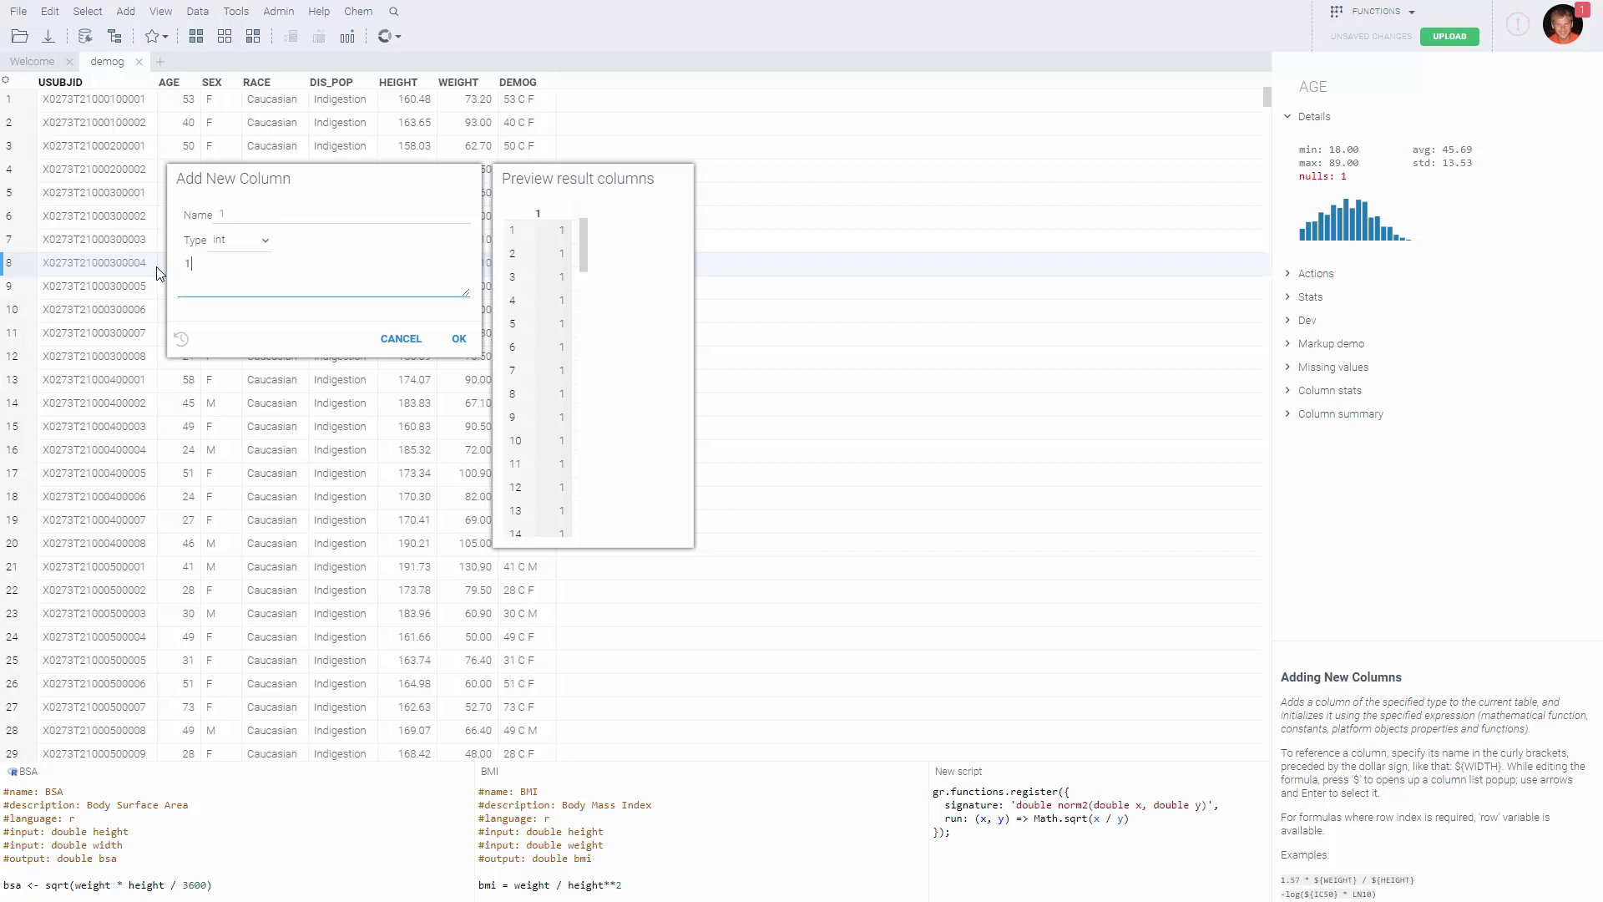
text(+ 3)
key(Home)
text(()
key(End)
text())
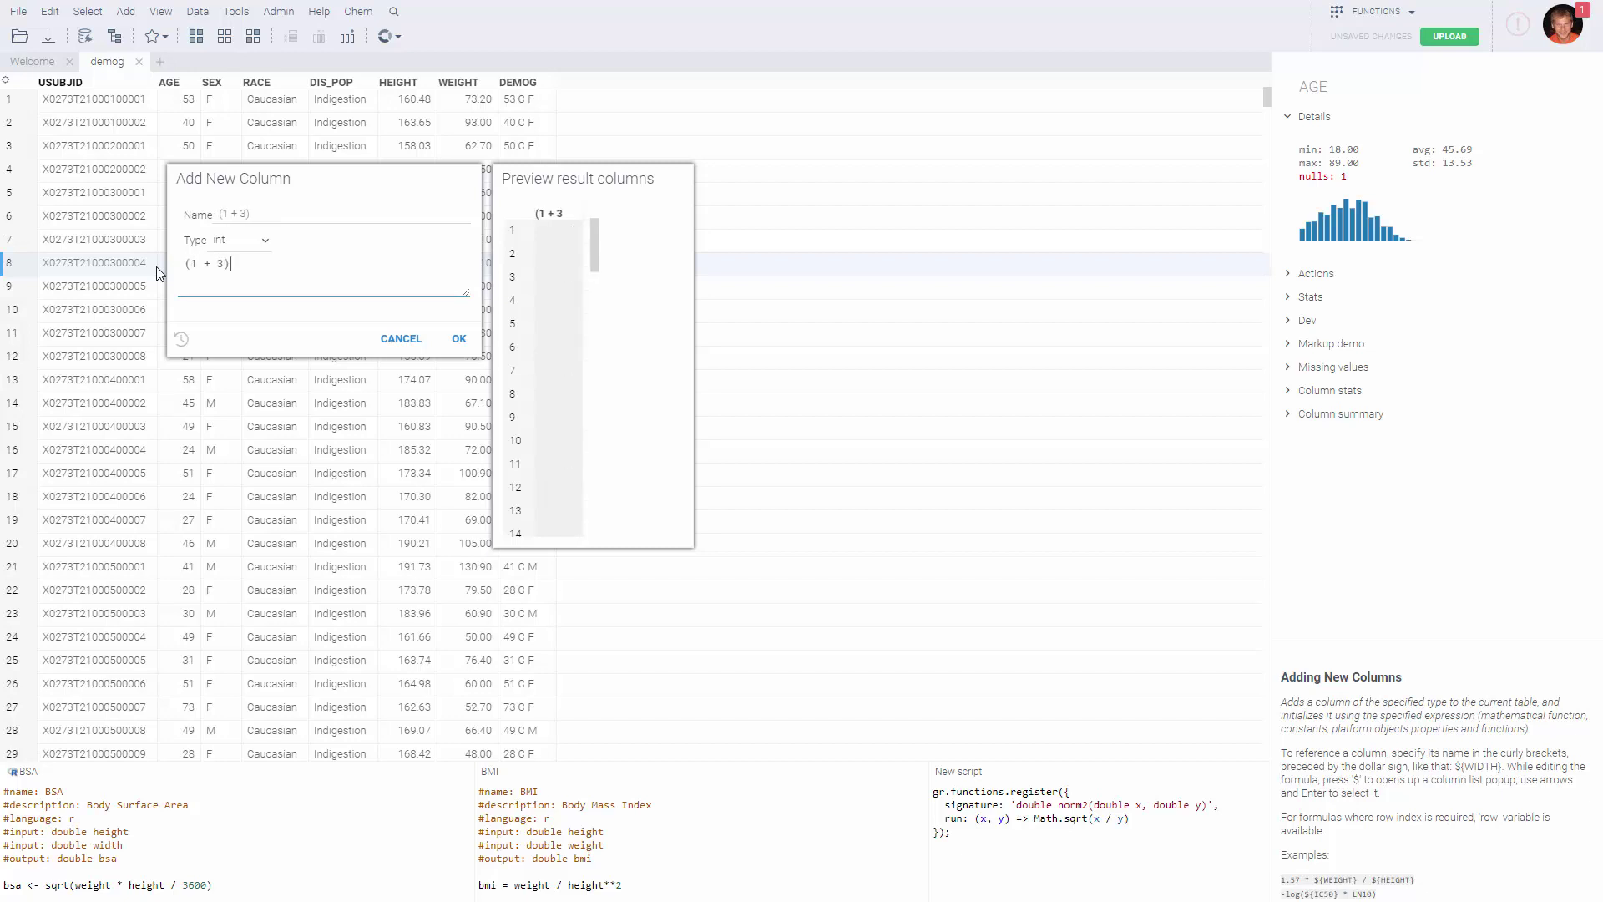
text( * 12)
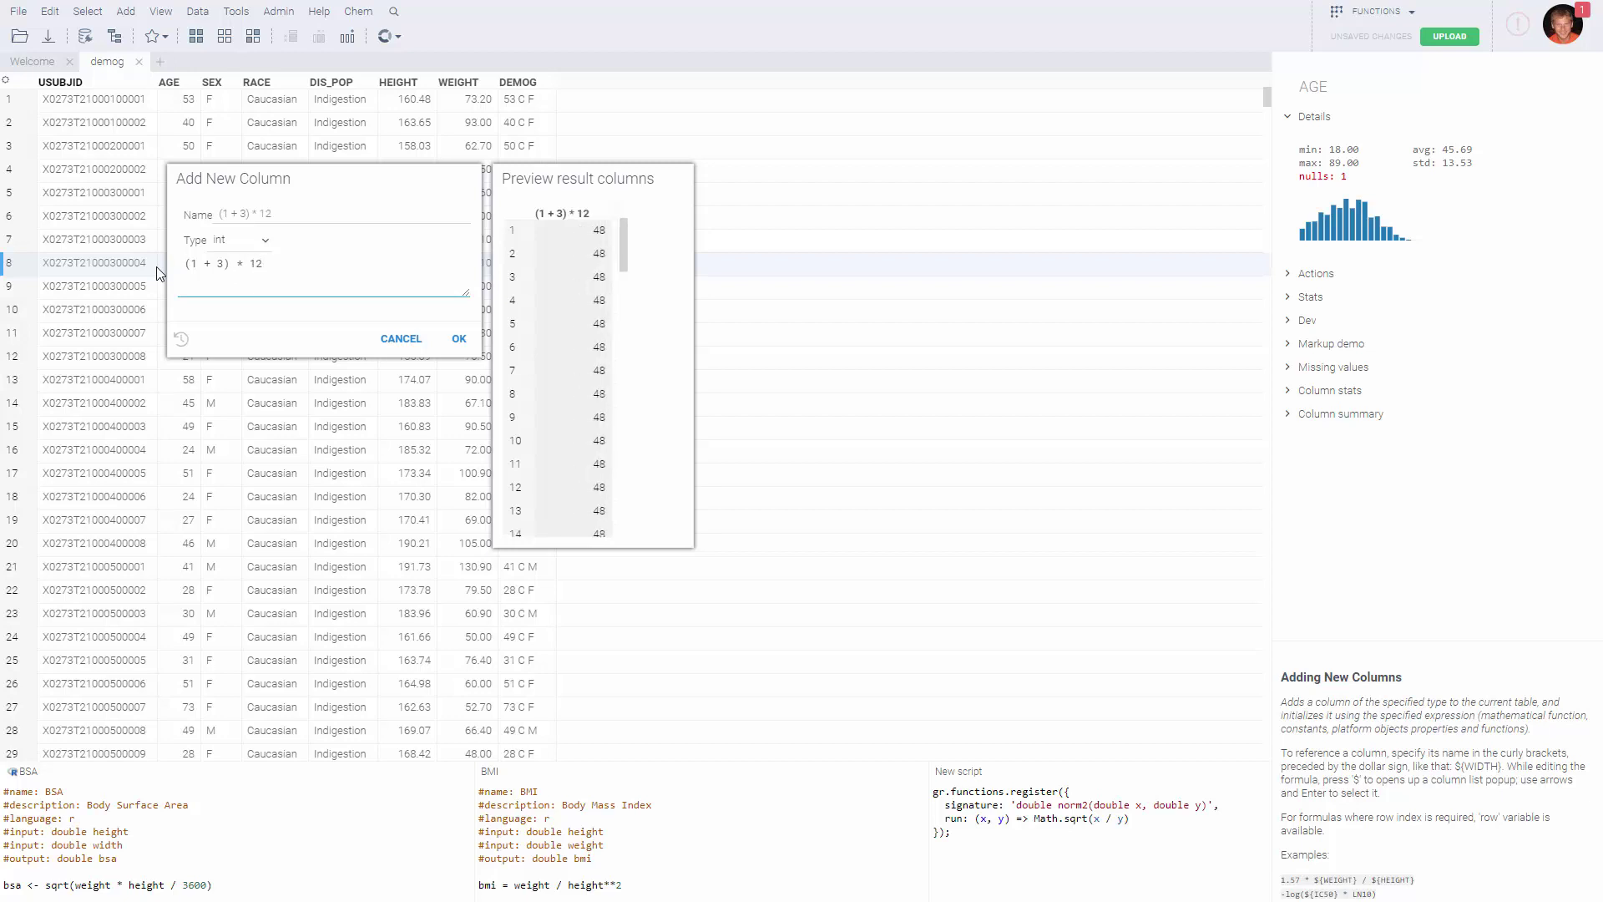
key(ctrl+a)
key(BackSpace)
text(Sin)
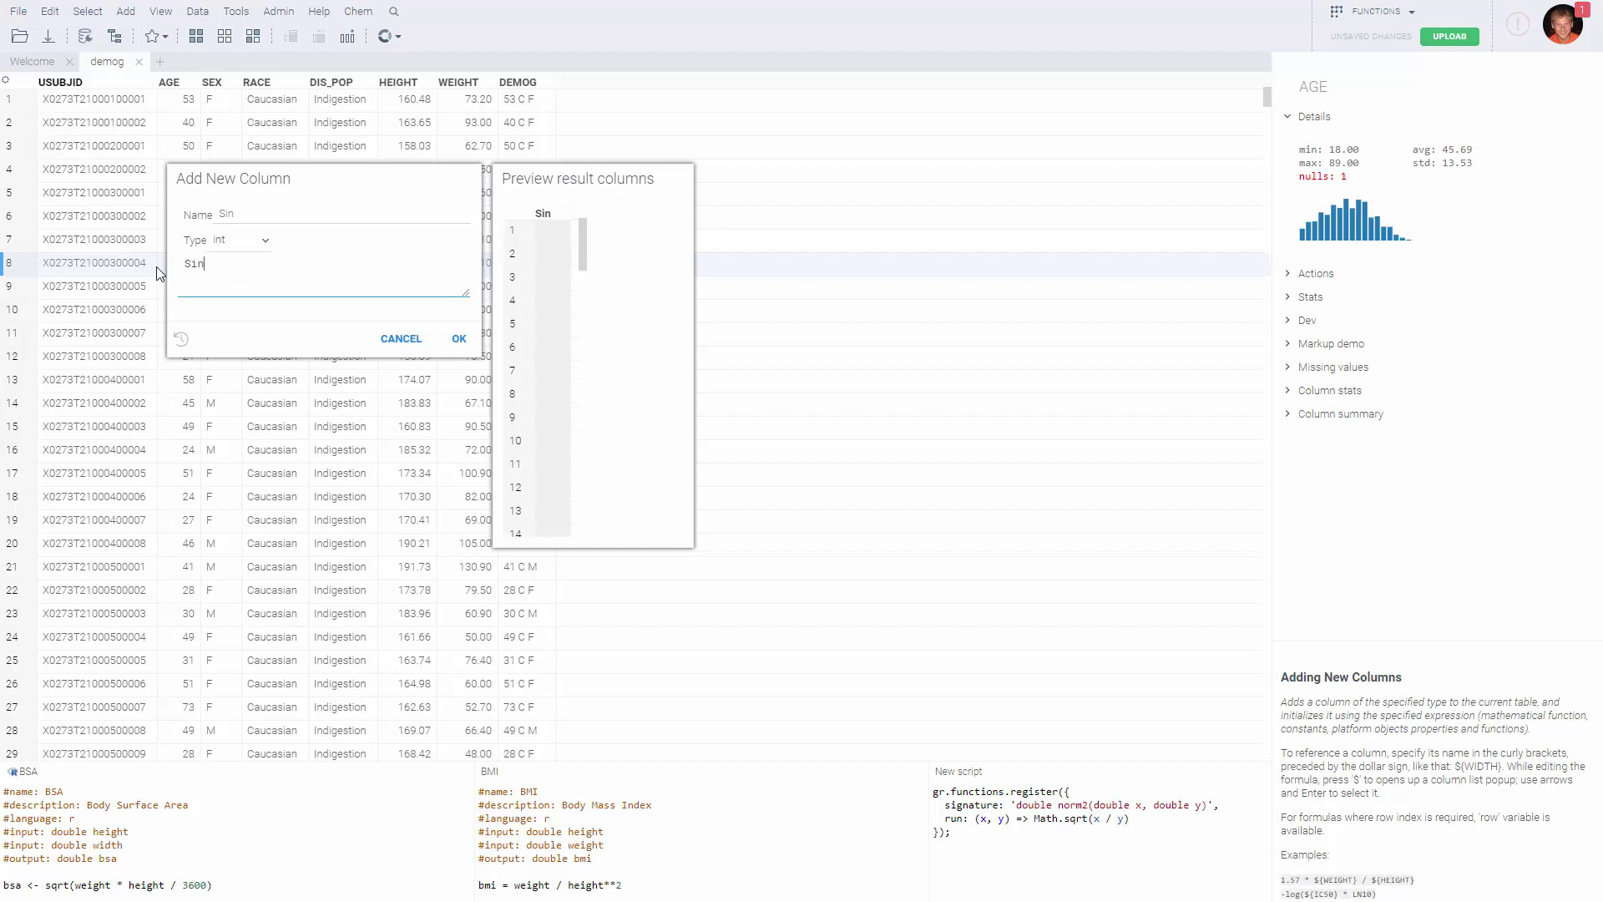
text((34)
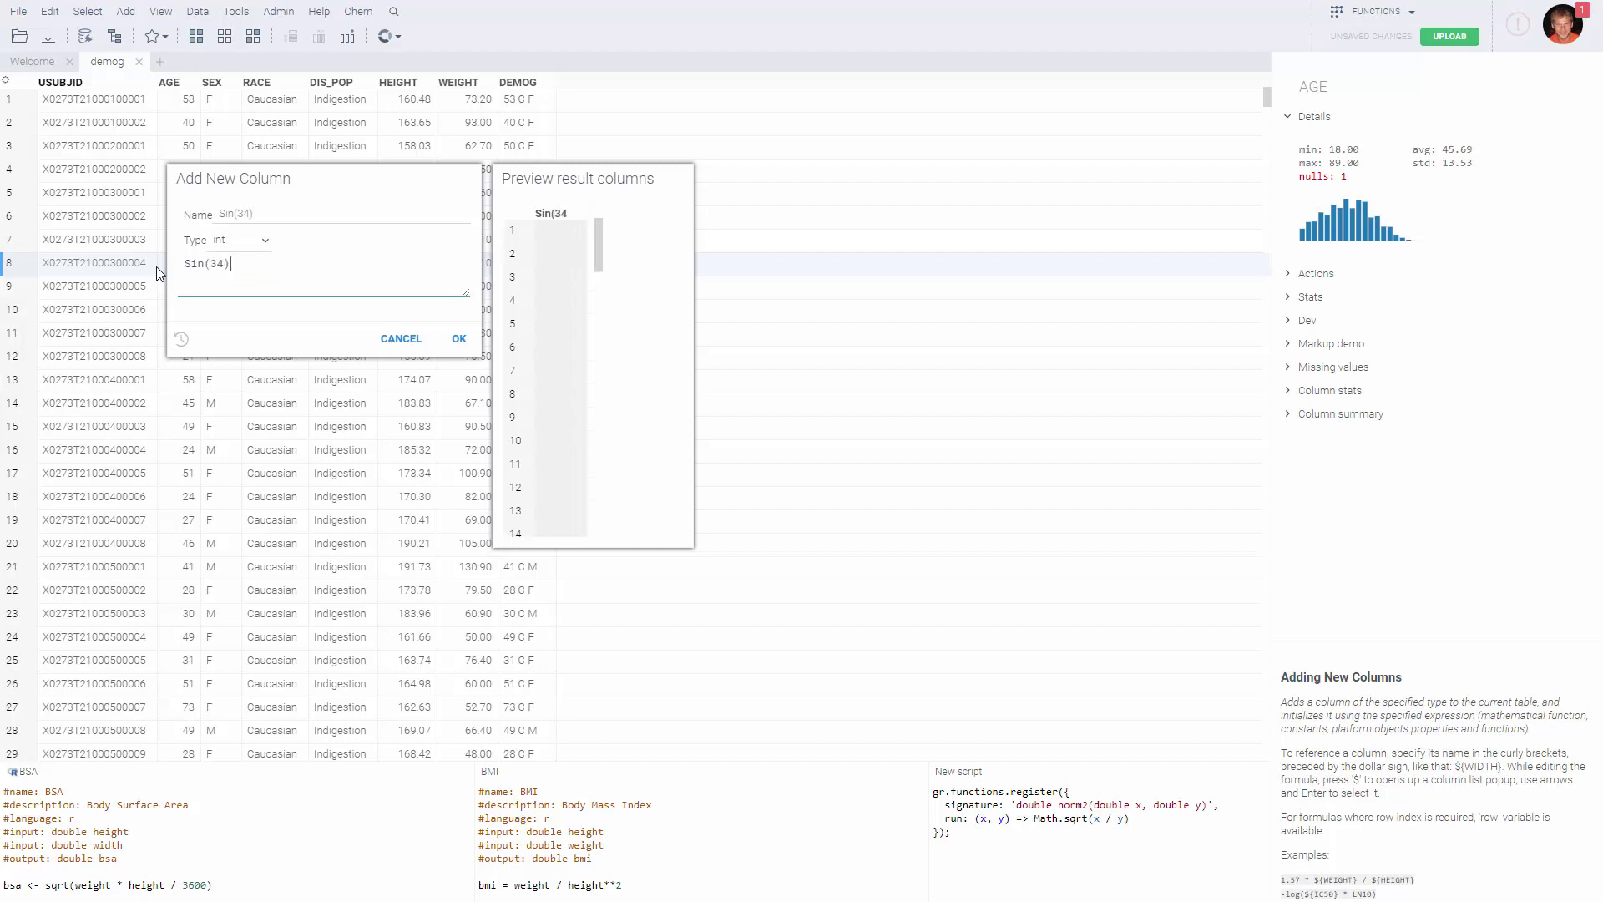
key(ctrl+a)
key(BackSpace)
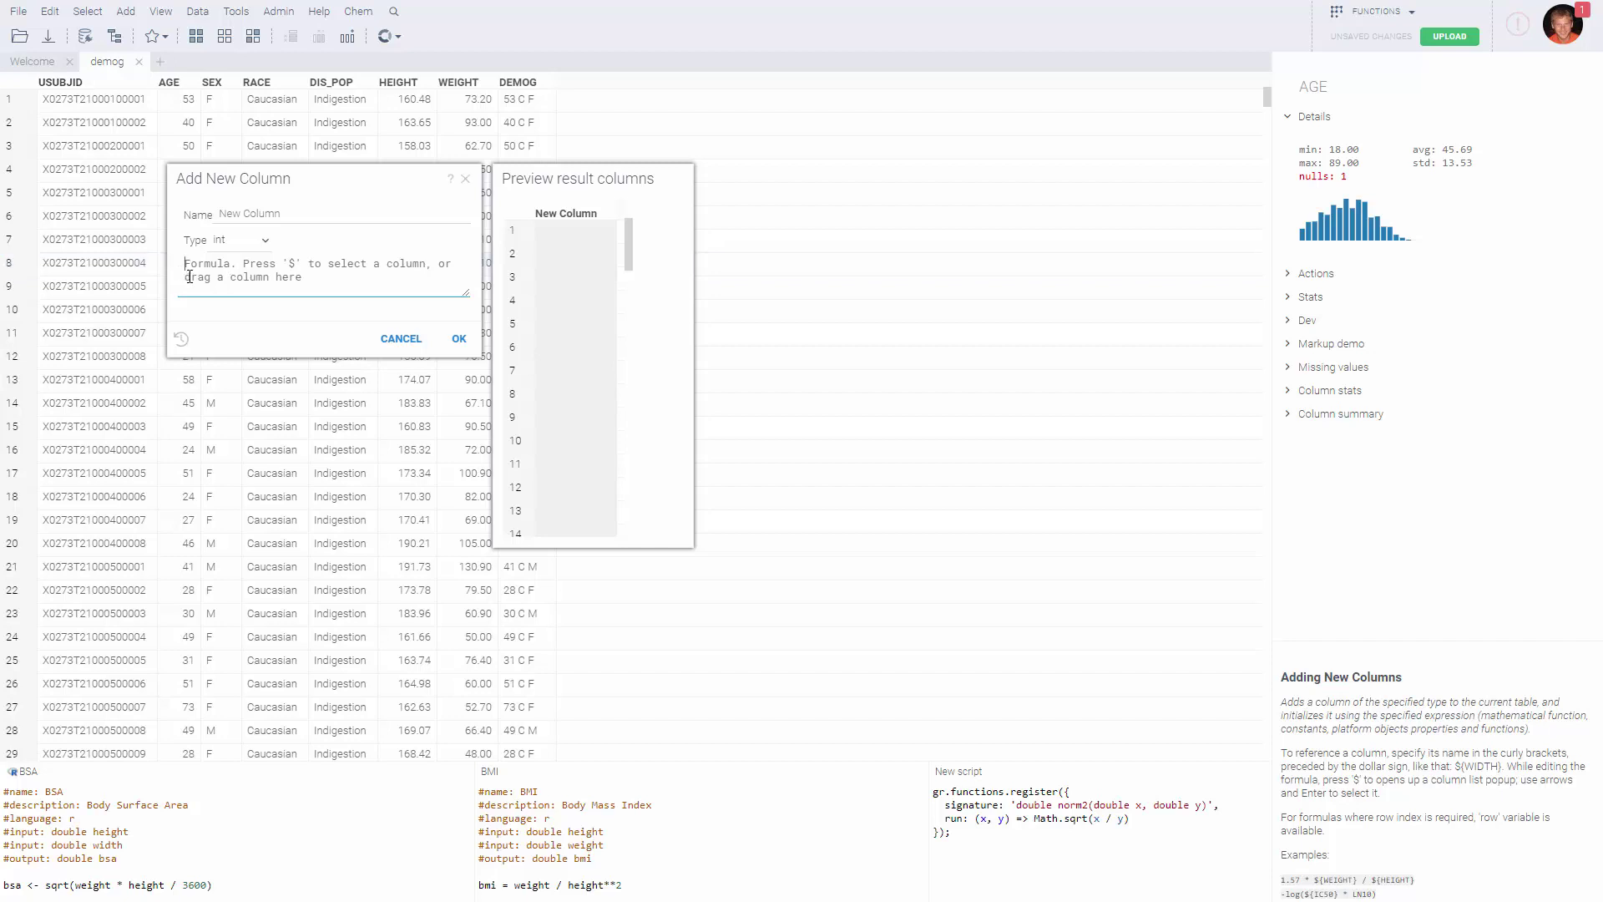
Build the formula ${AGE} + ${HEIGHT} and check preview sums like 213 and 204
drag(170, 86, 215, 283)
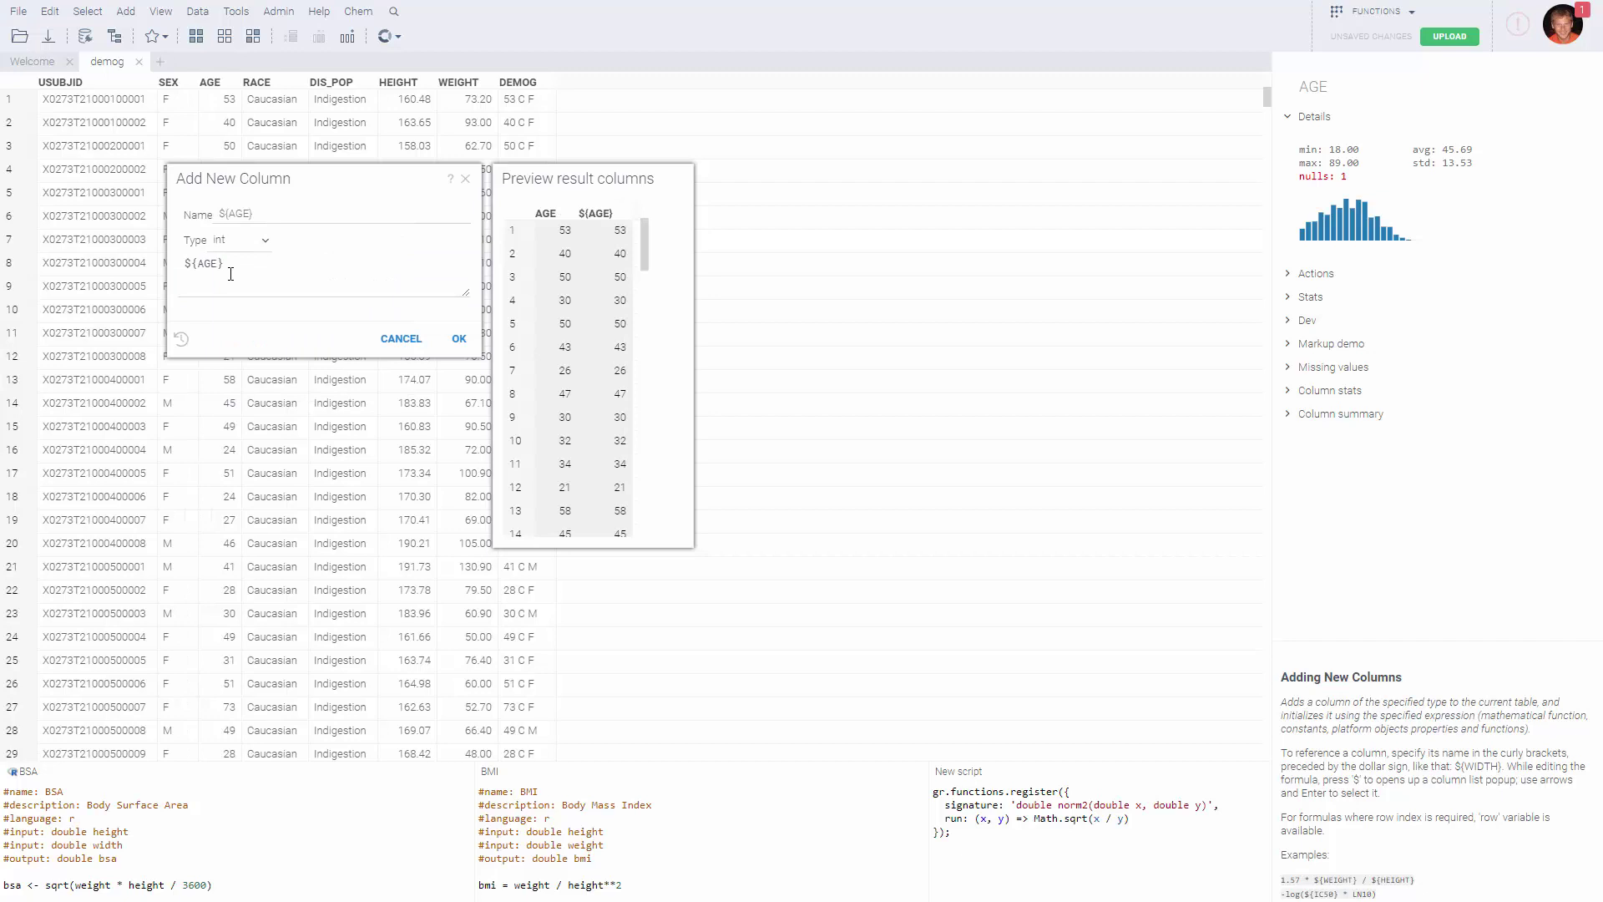
text(+ )
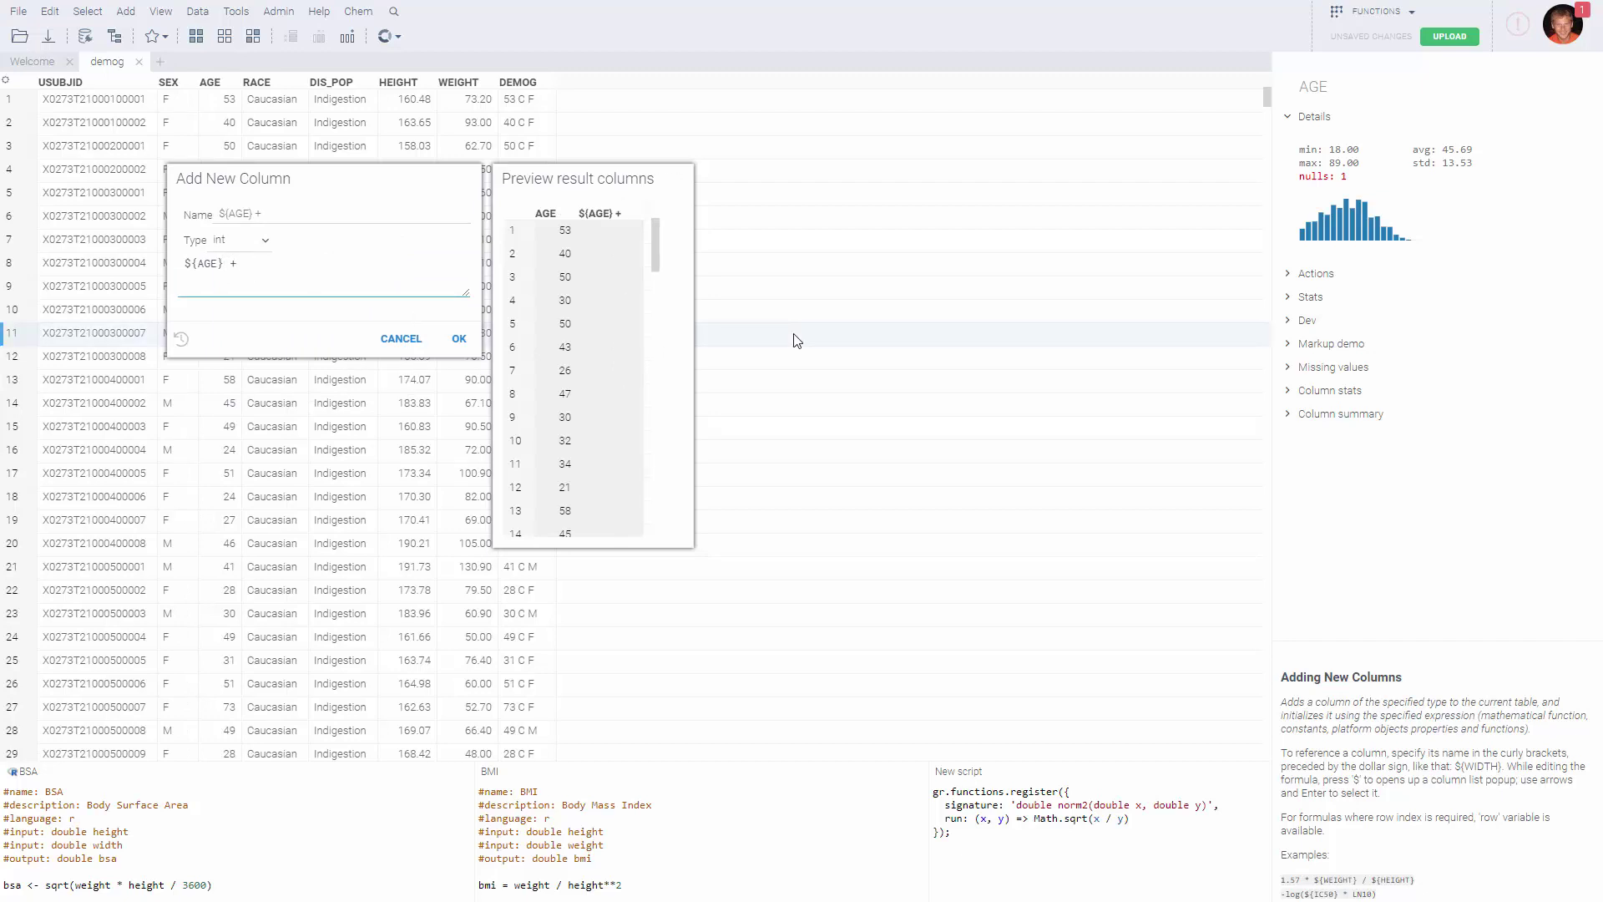
text($)
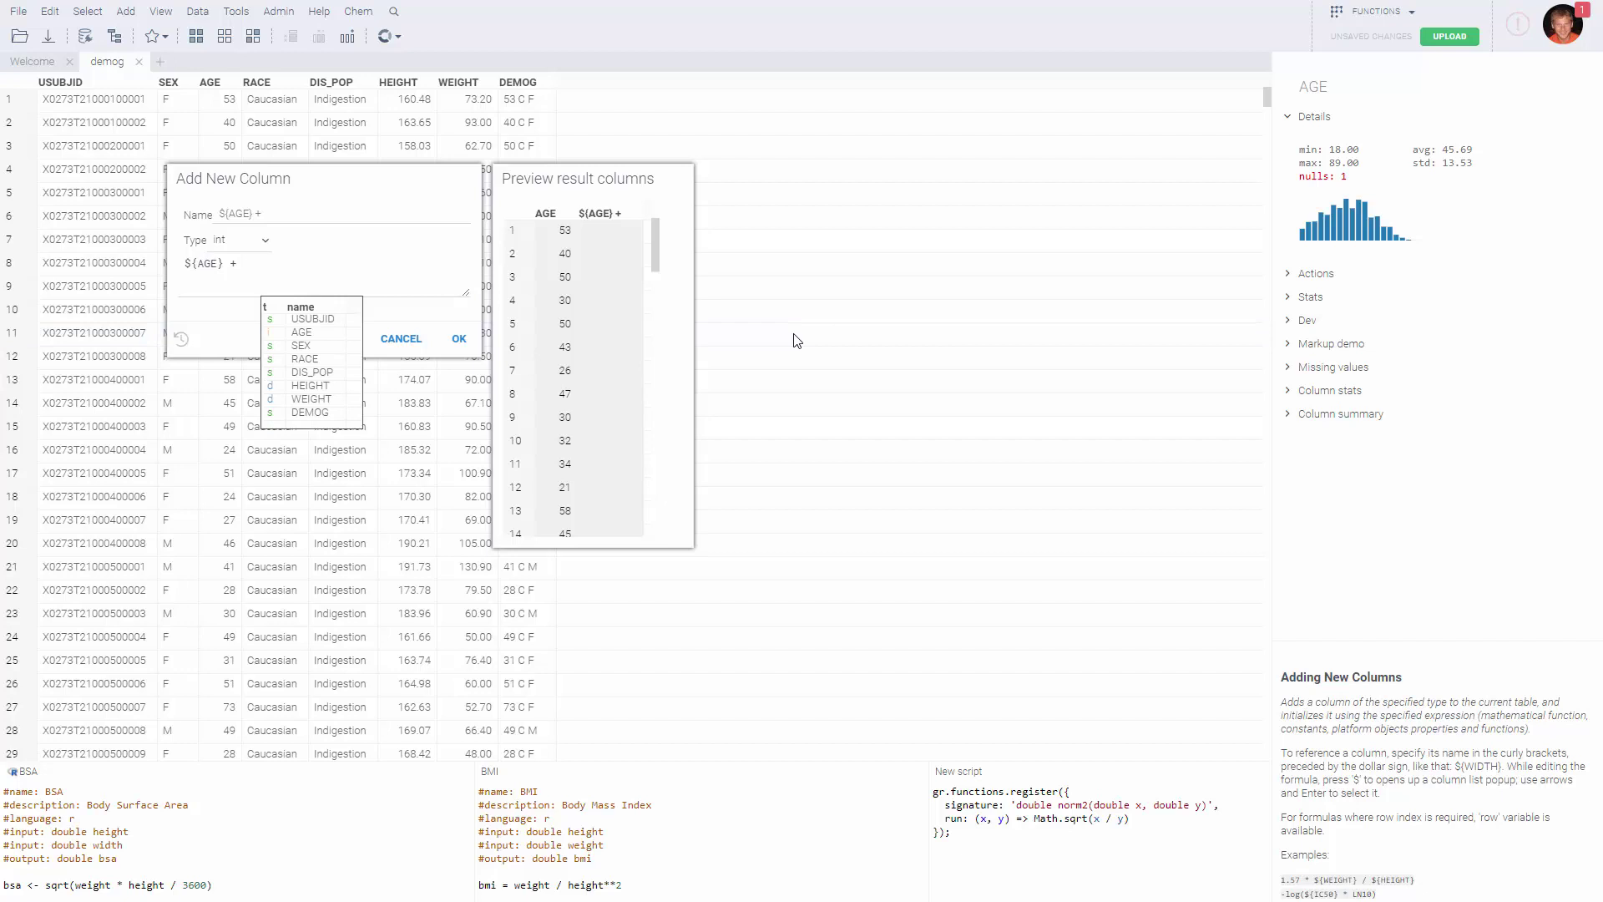
key(Down)
key(Down)
key(Down)
key(Down)
key(Down)
key(Down)
key(Return)
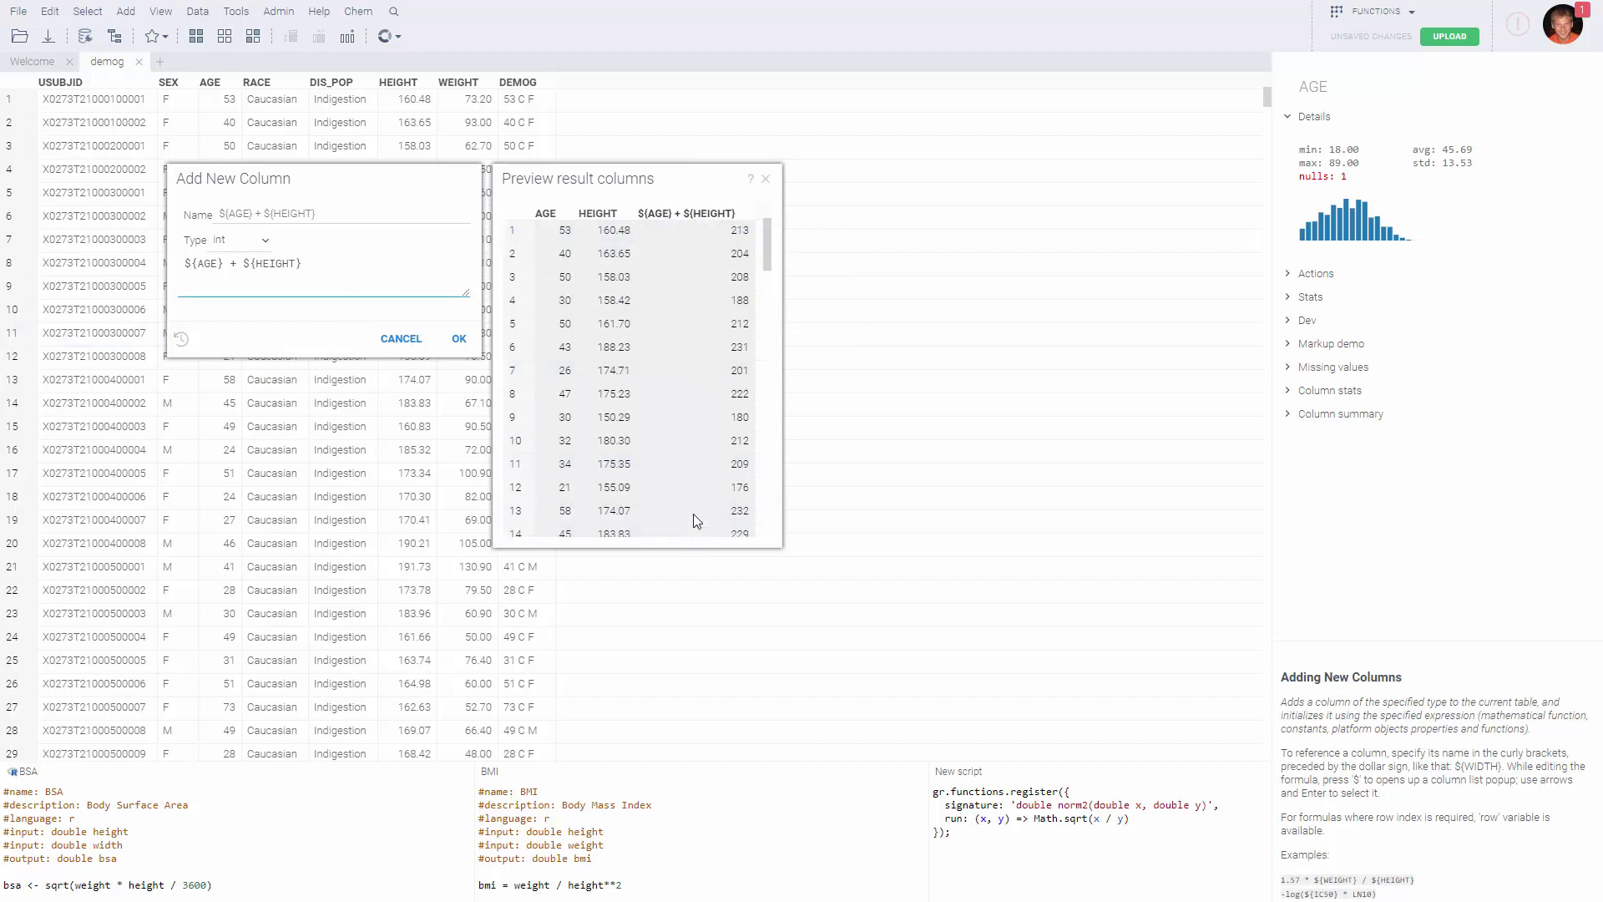
mouse_move(677, 212)
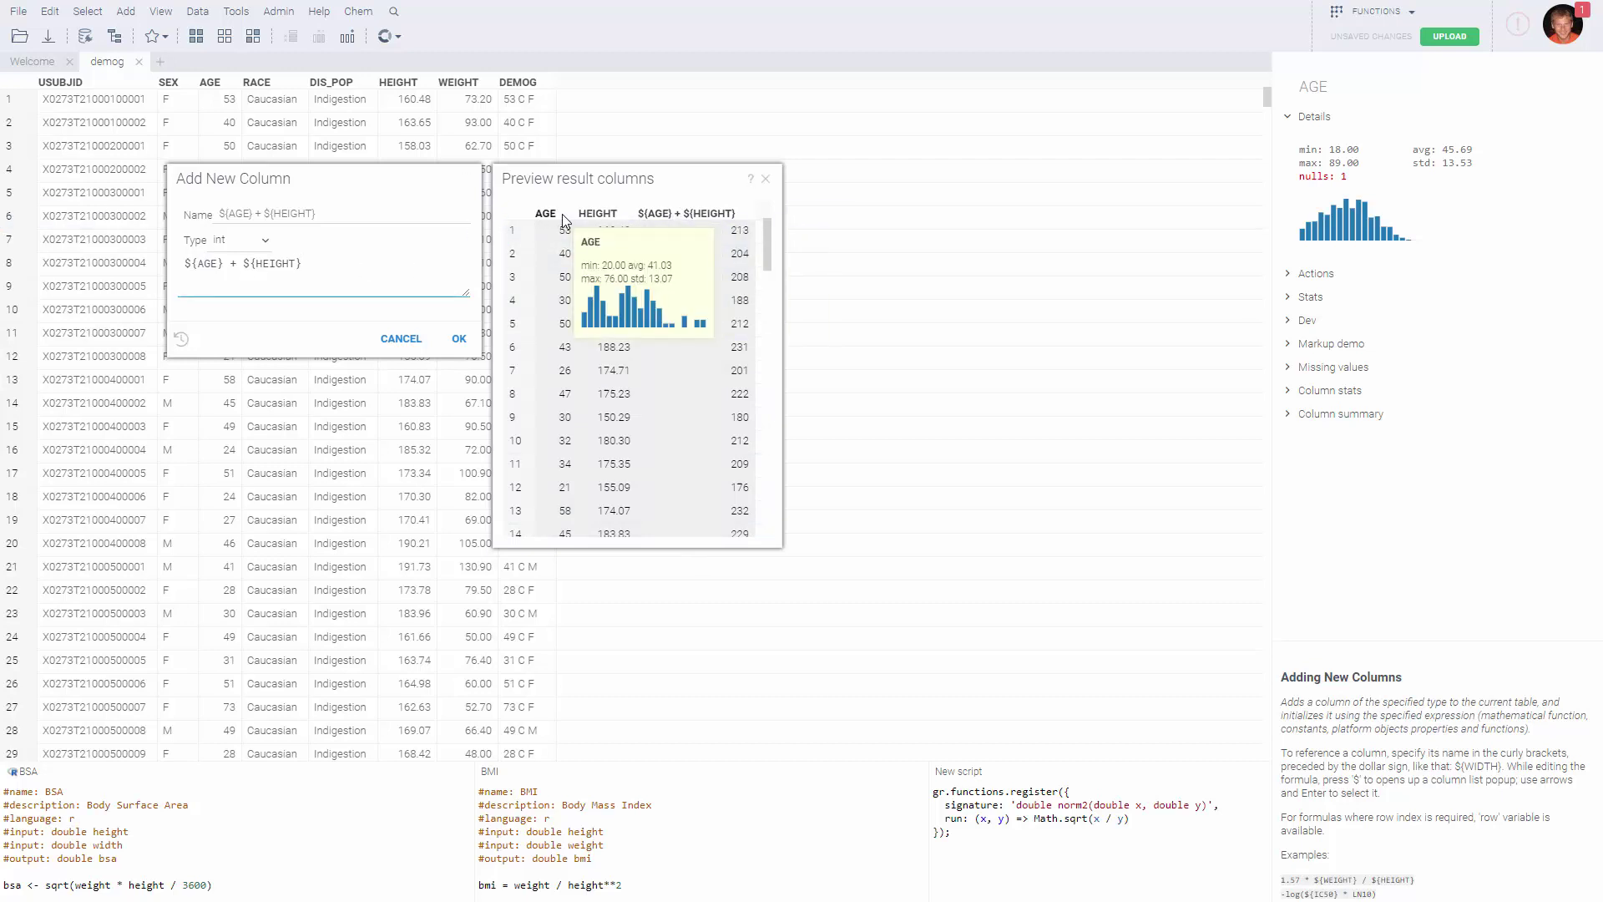
mouse_move(632, 220)
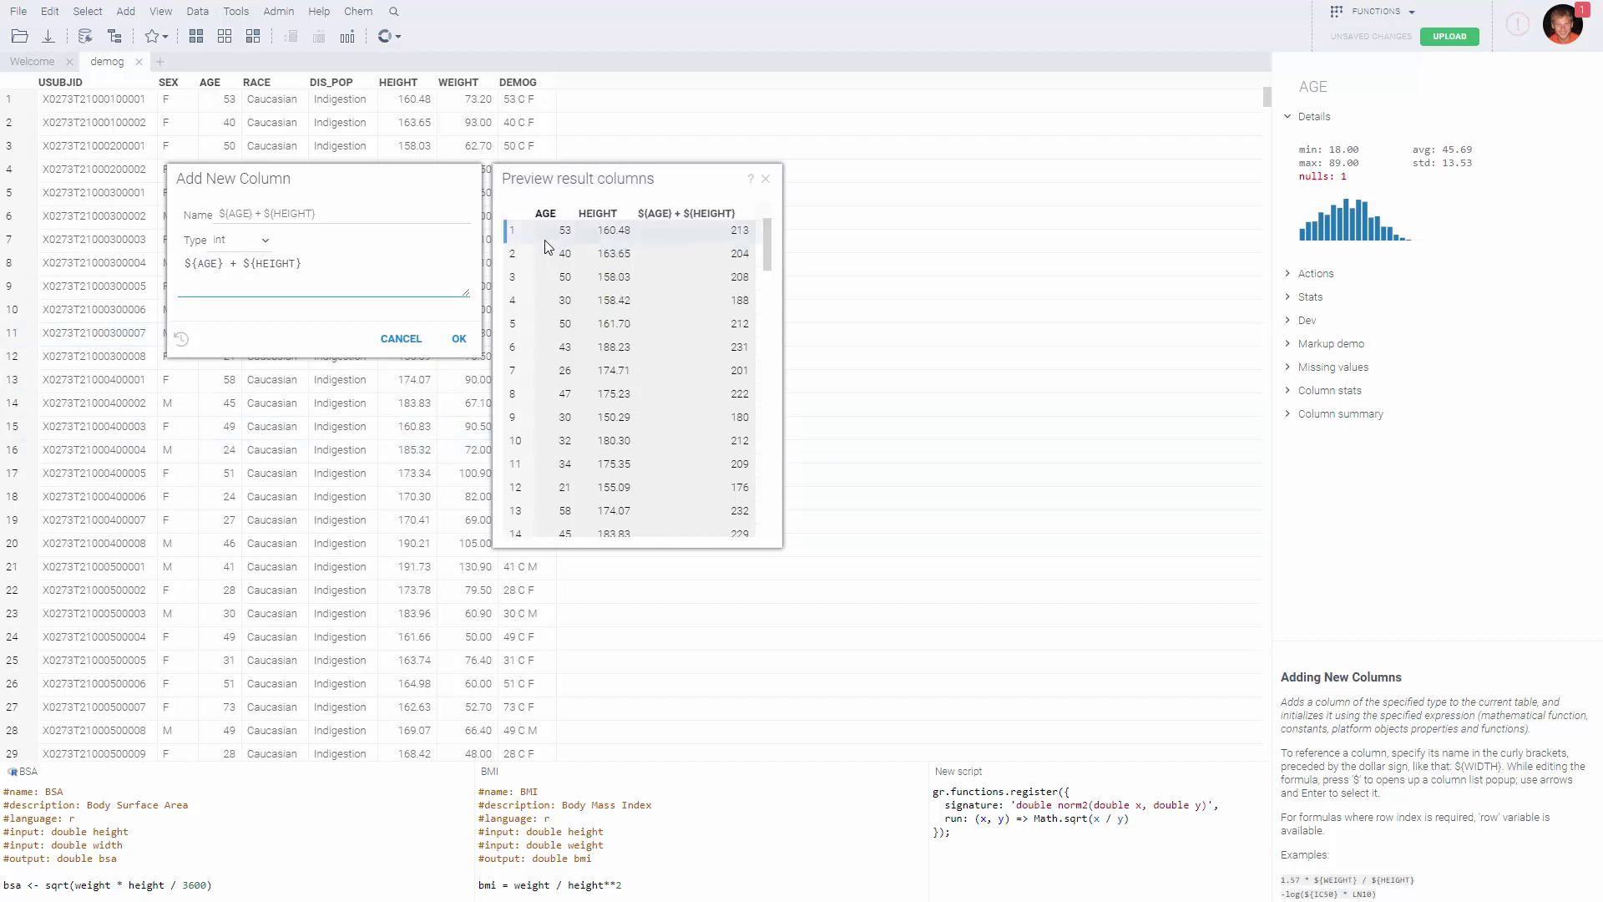
Change the formula to ${AGE} - ${HEIGHT}, typed string with 'Treat as string' enabled
key(Delete)
text(-)
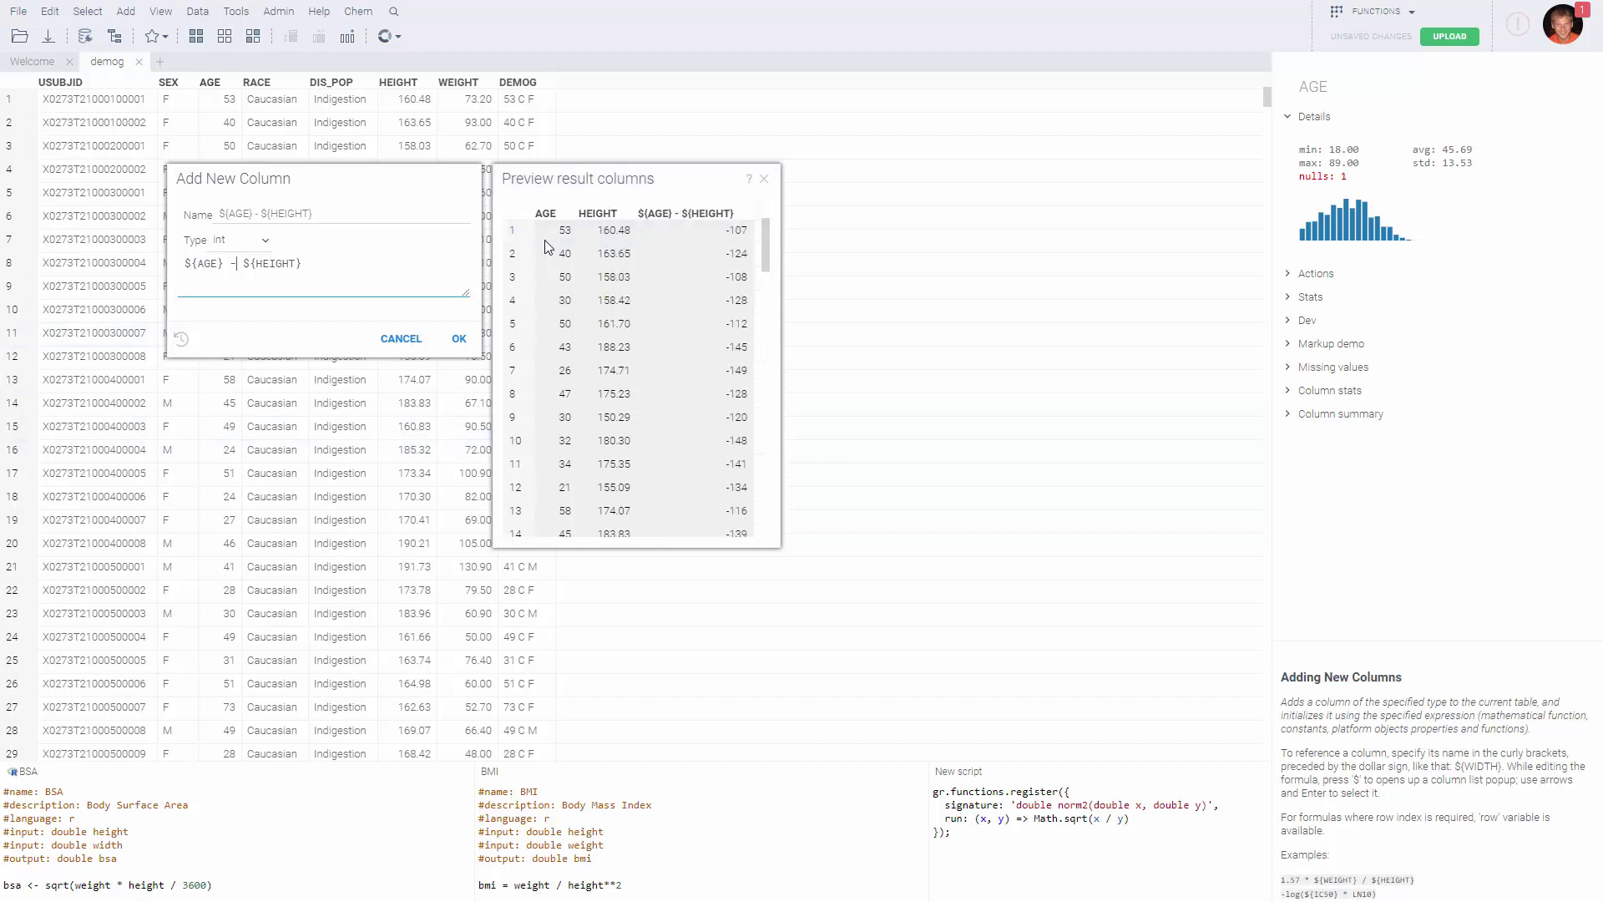
click(241, 249)
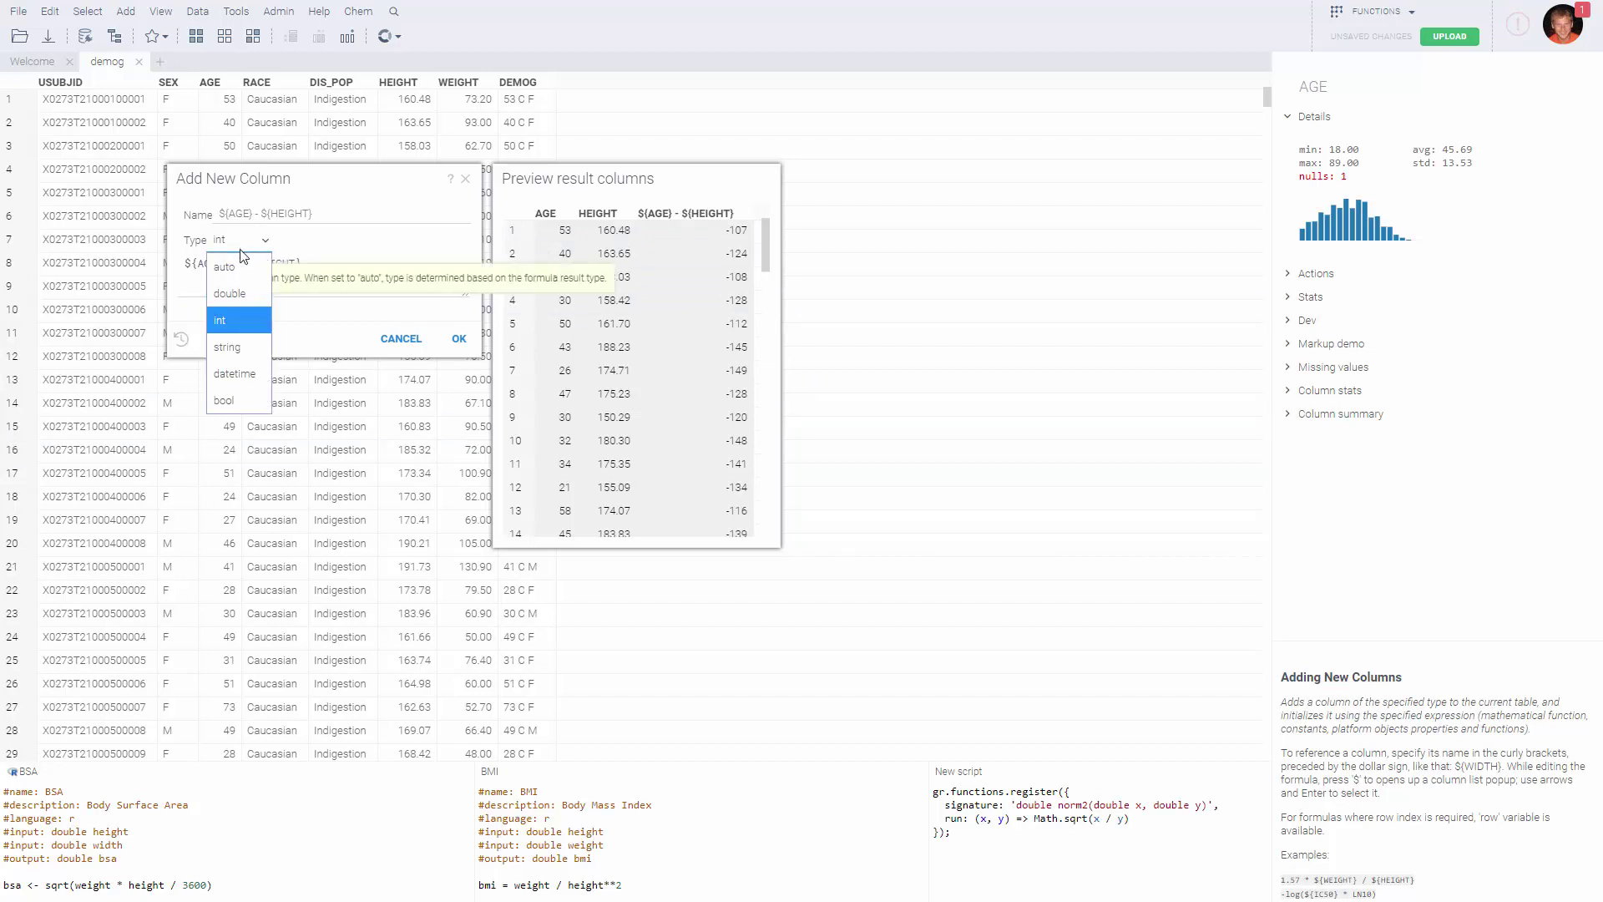
click(234, 347)
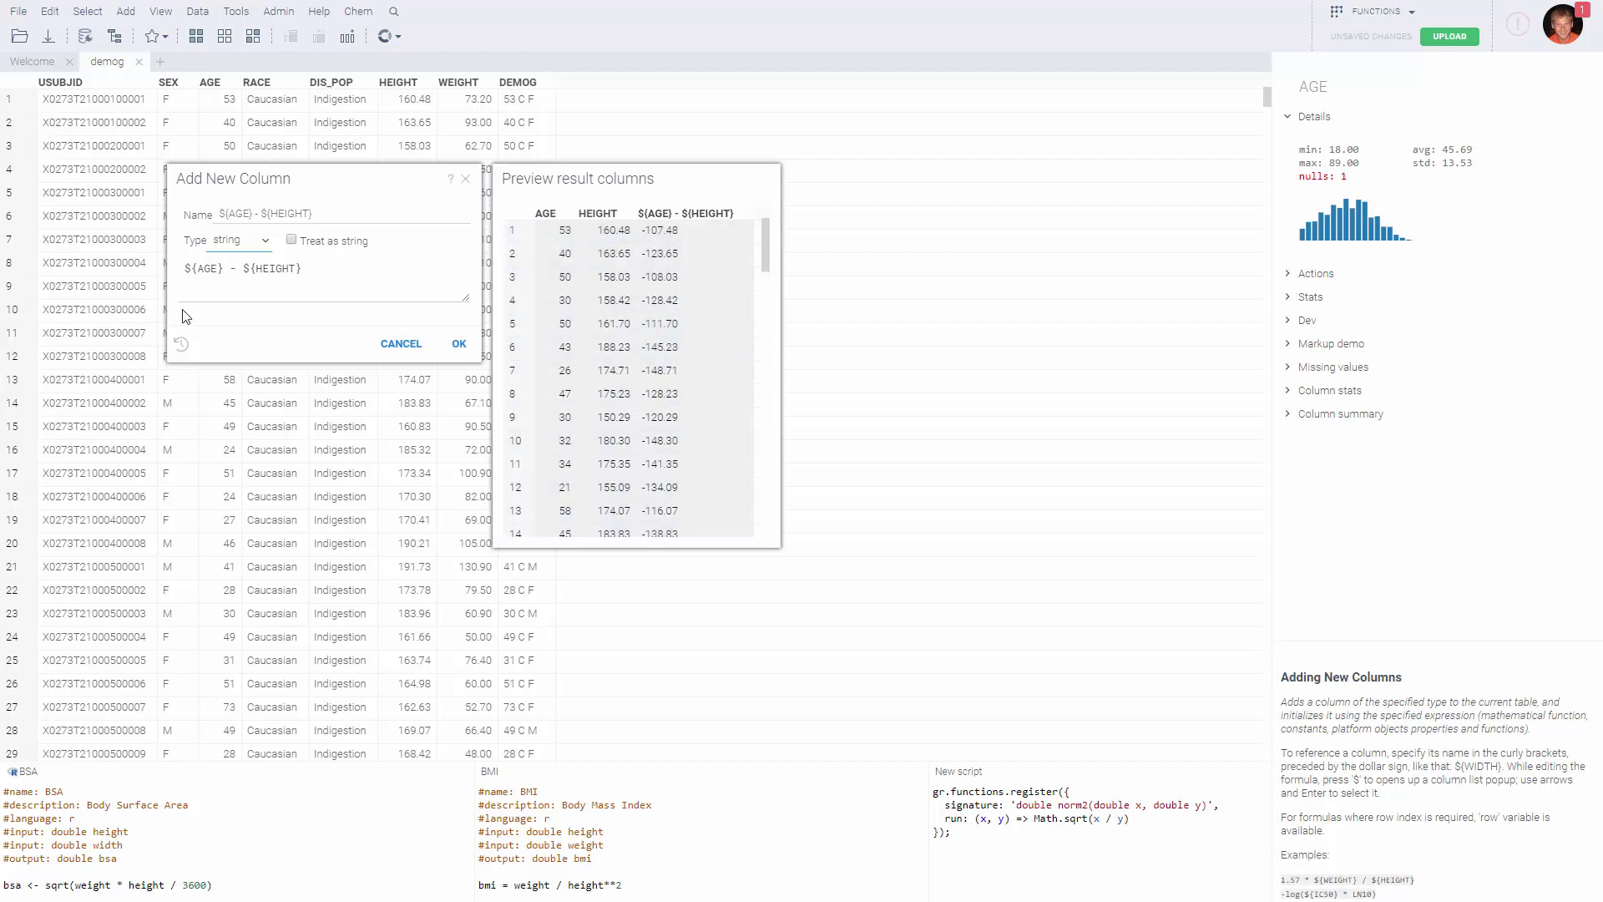
click(320, 243)
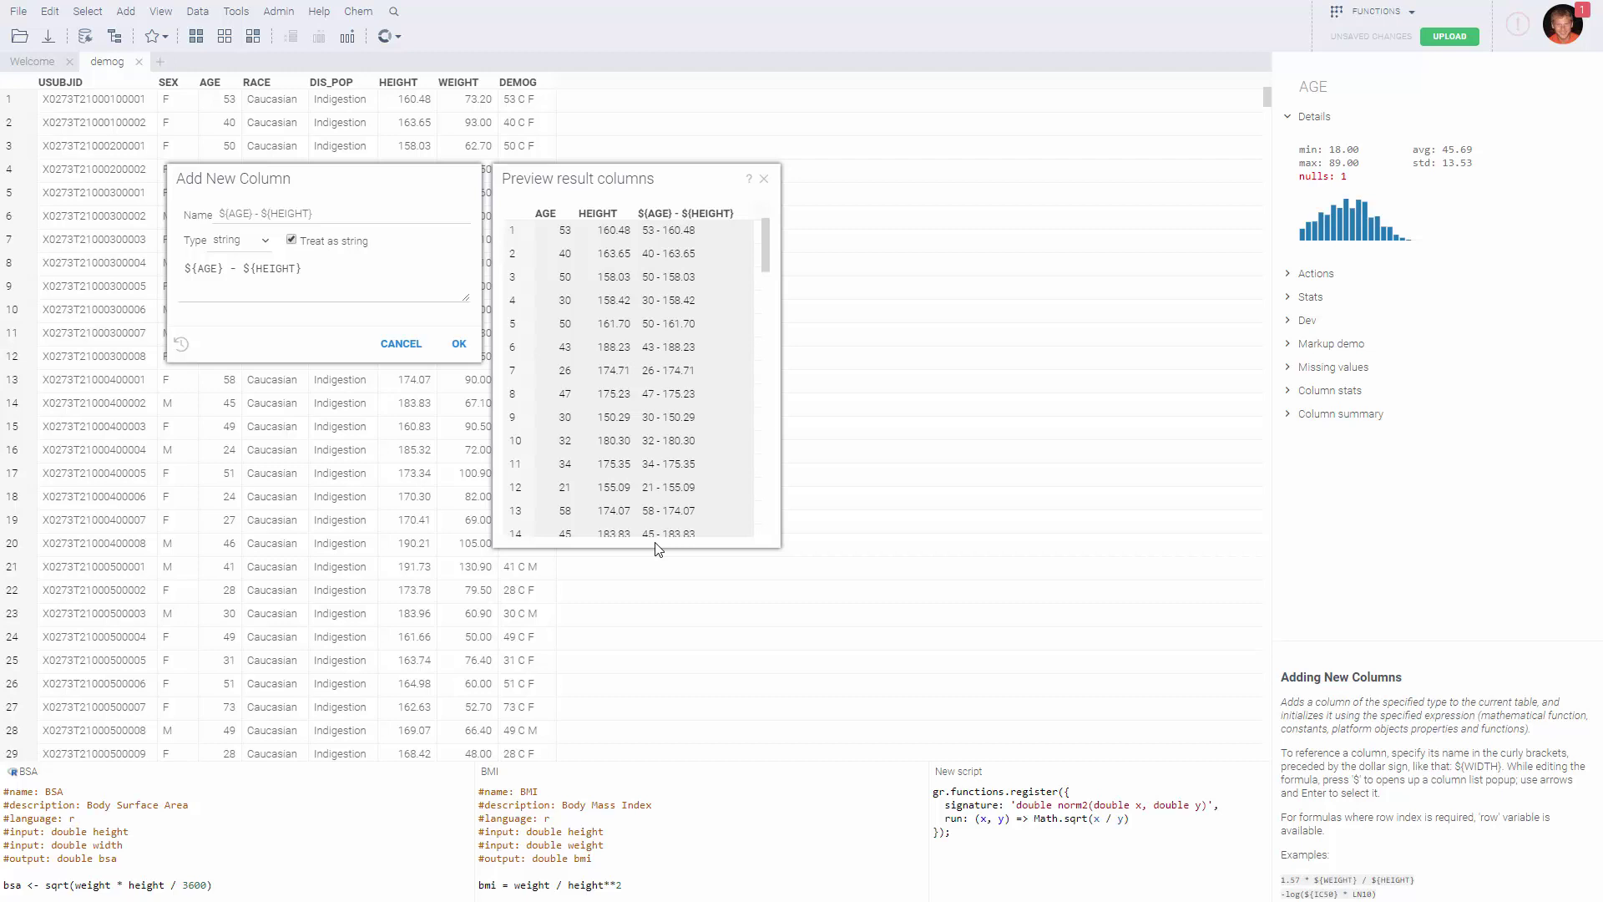
click(182, 344)
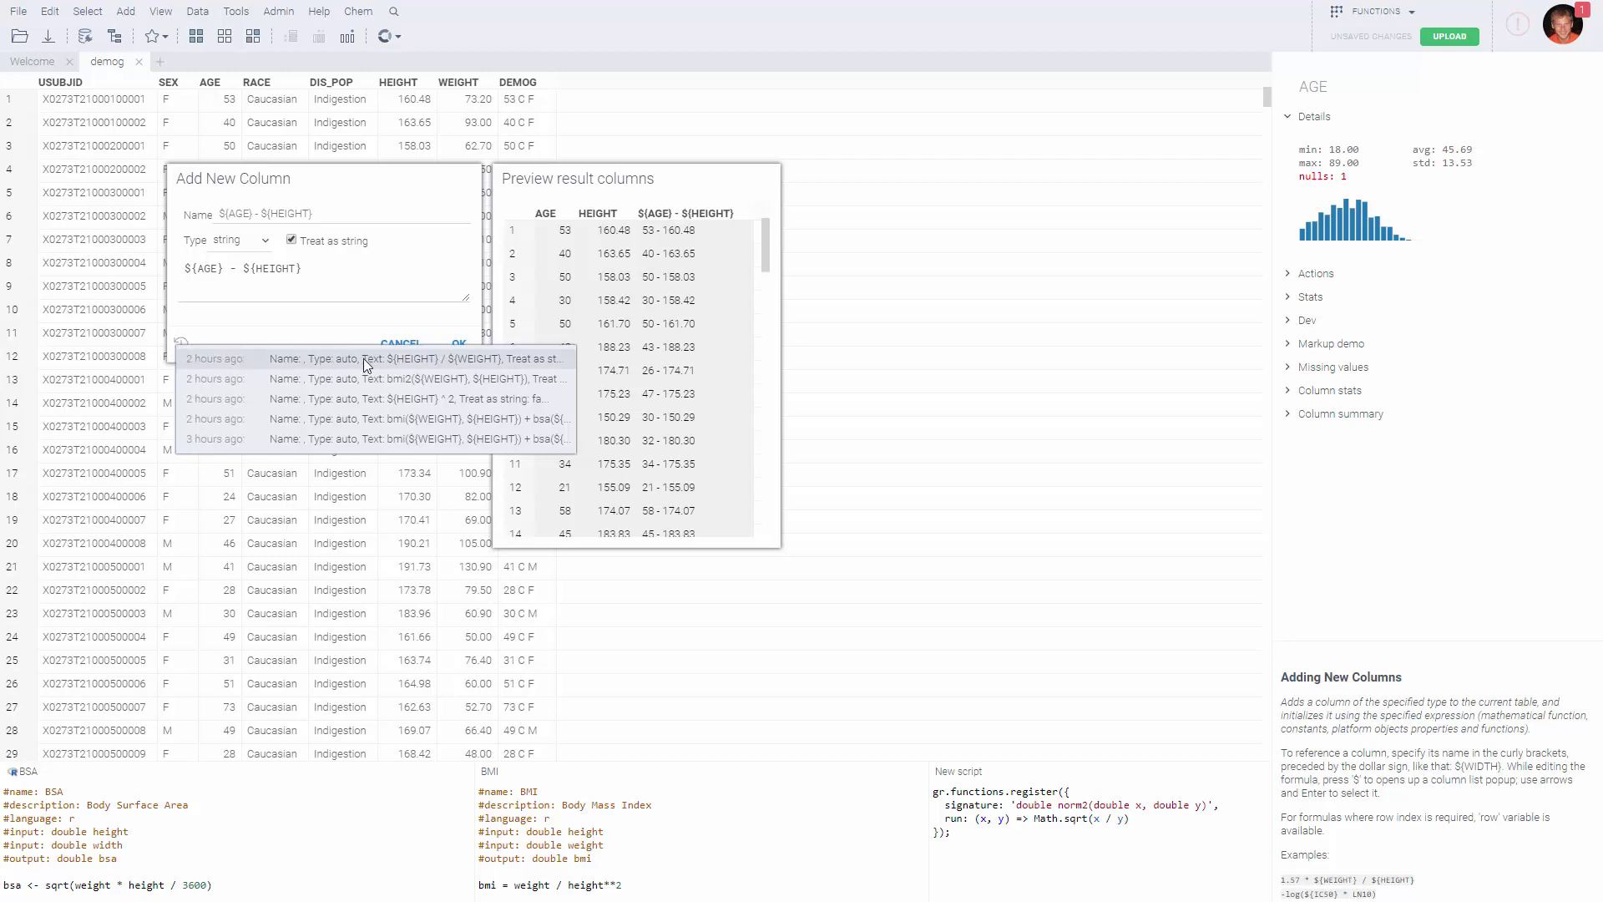
Recall the bmi + bsa + norm2 formula over WEIGHT, HEIGHT and AGE from history
click(483, 358)
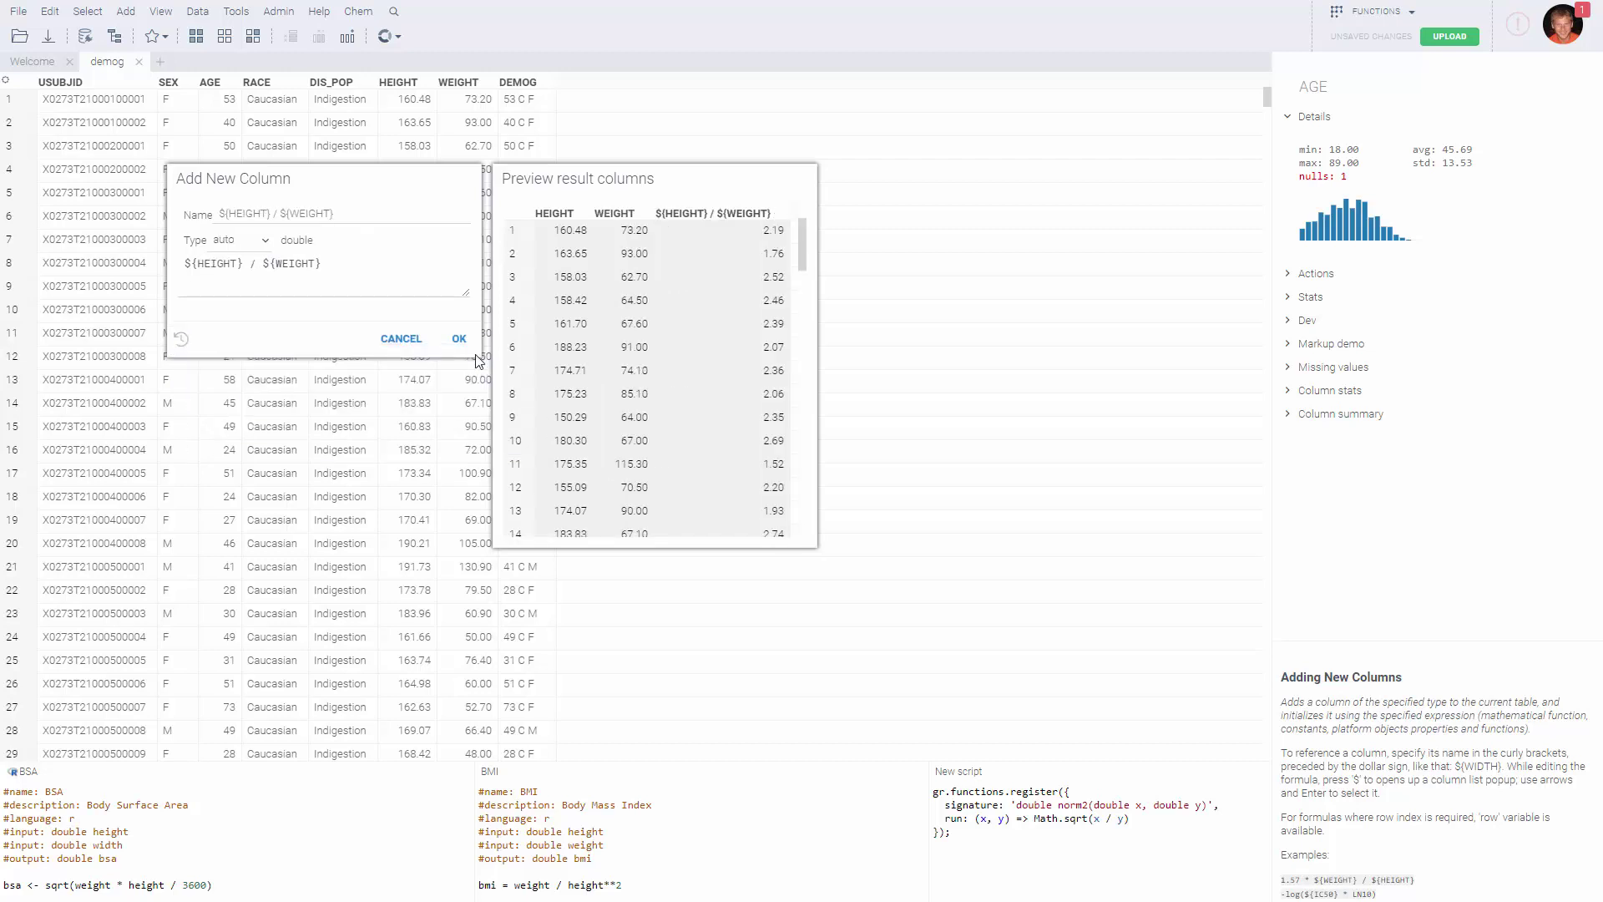
click(182, 342)
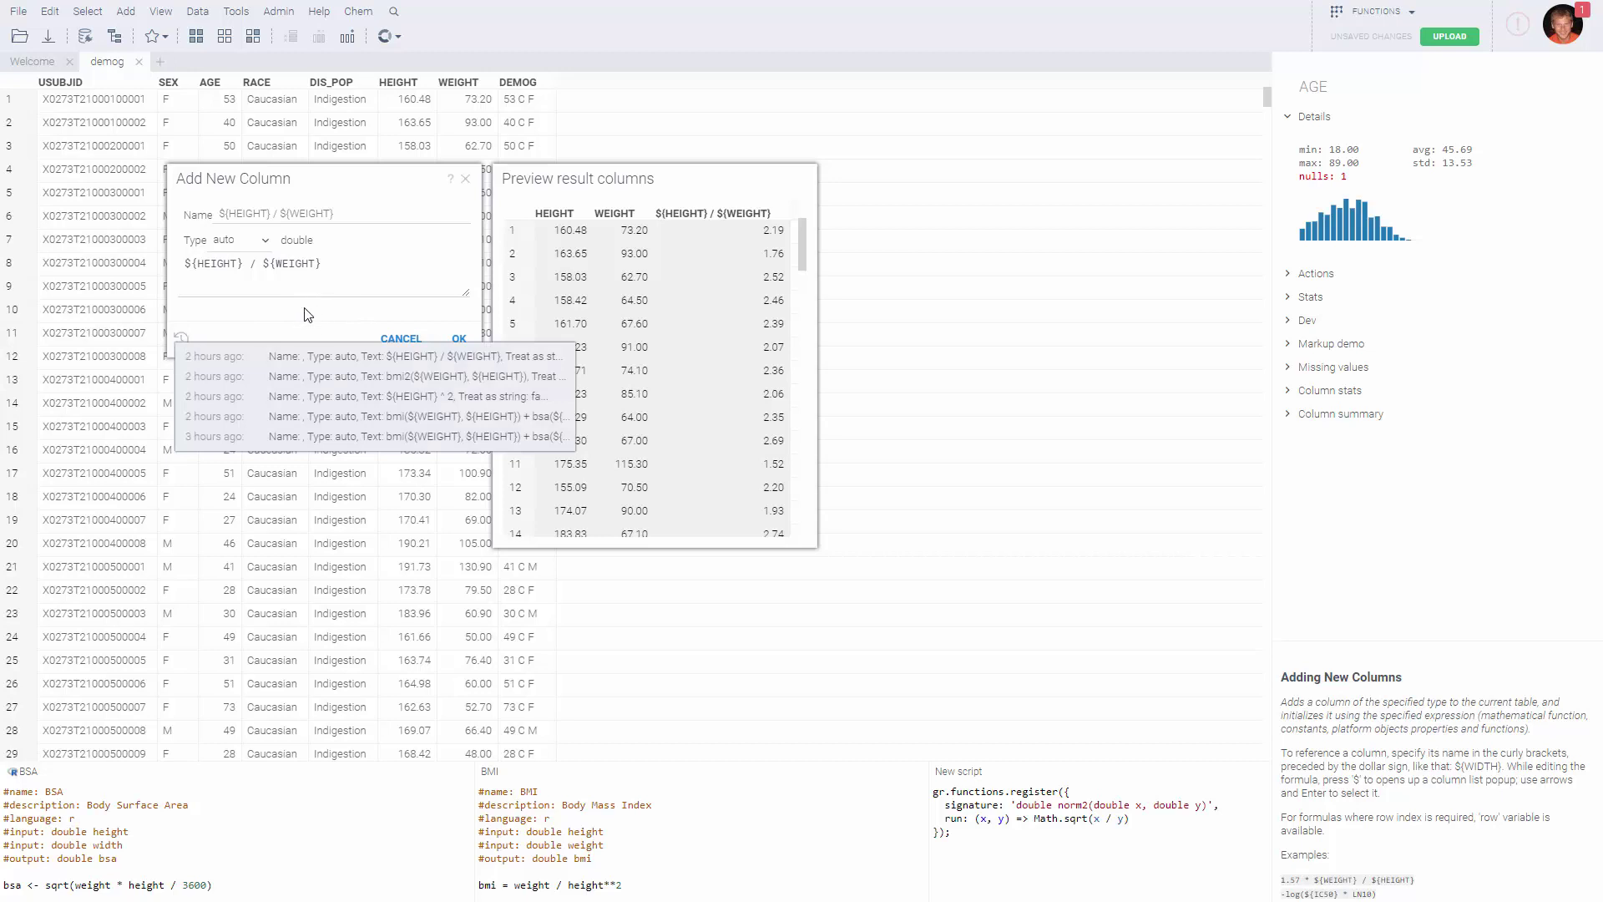
click(391, 324)
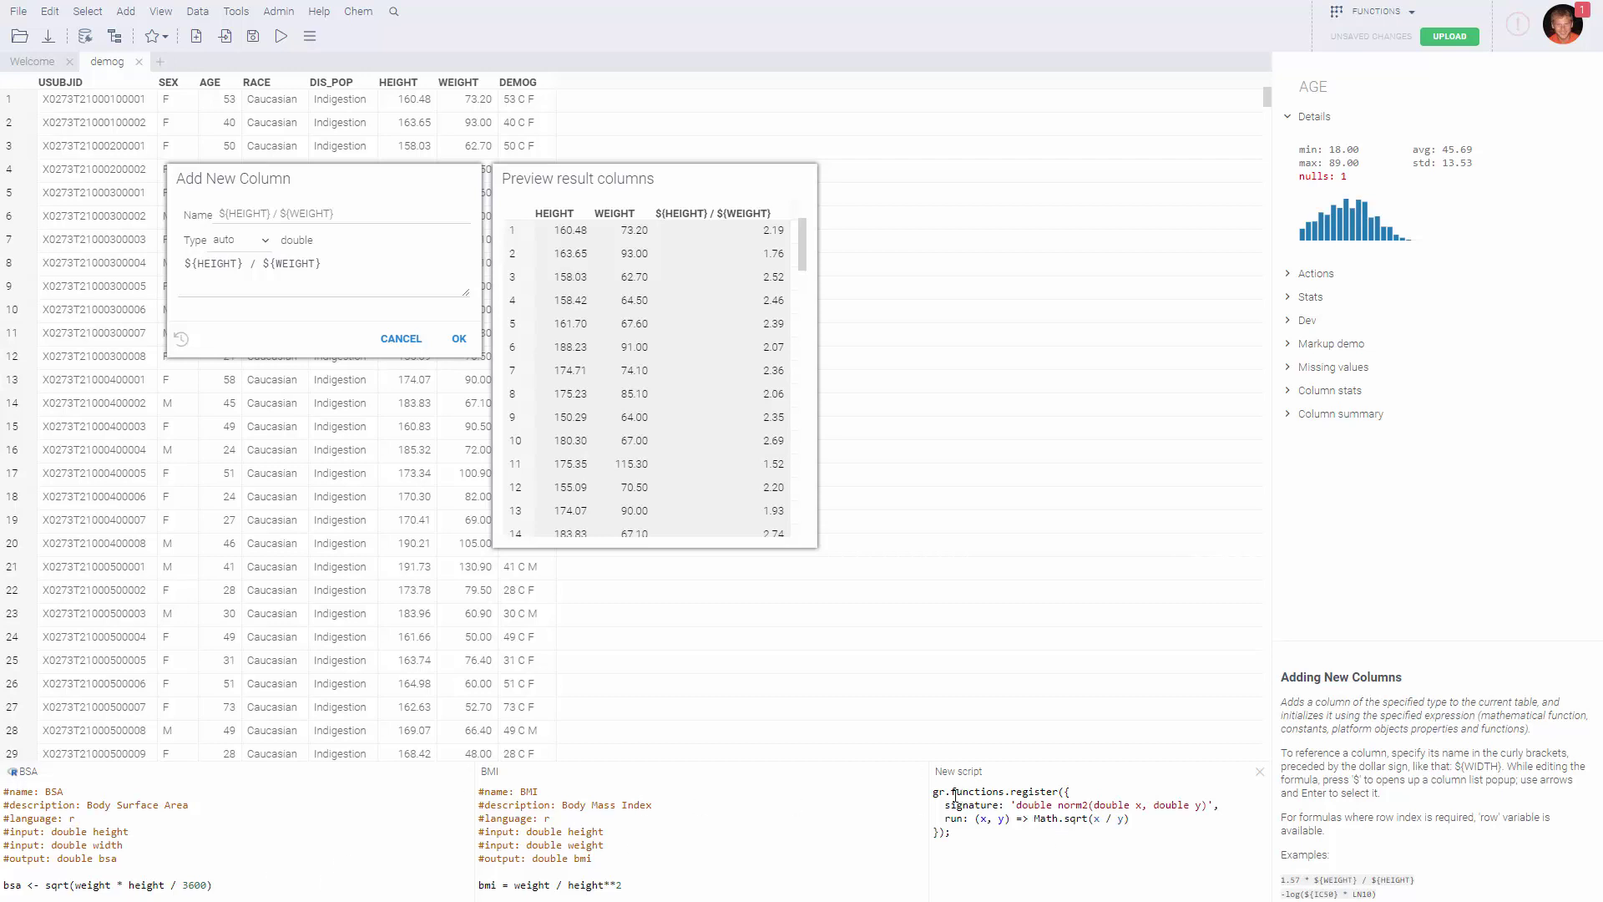
click(184, 339)
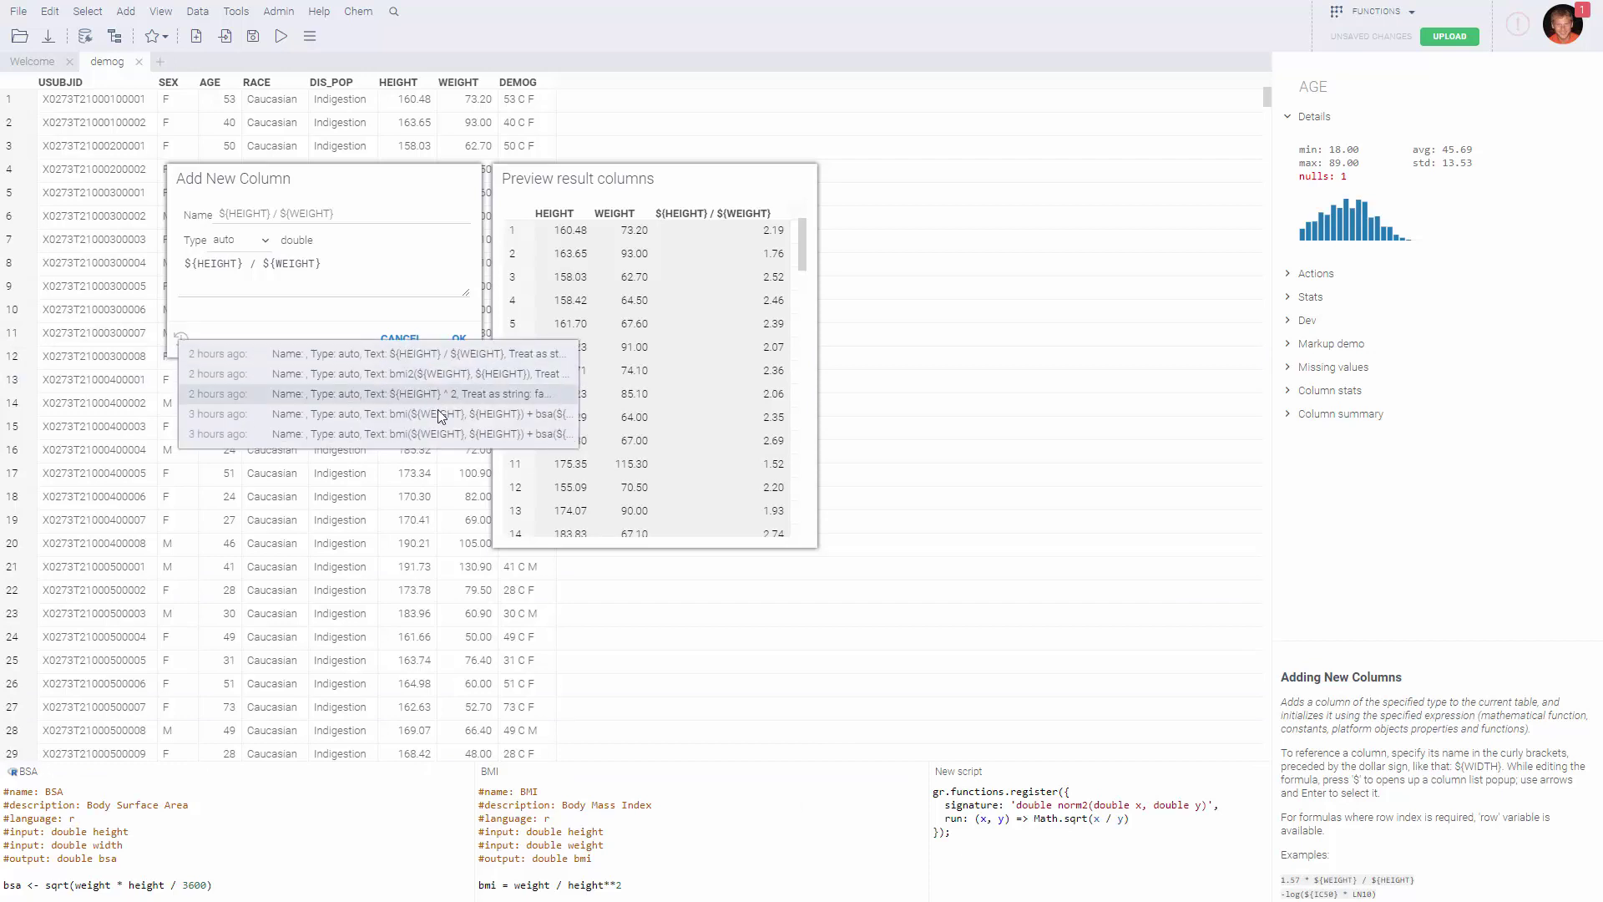
click(469, 414)
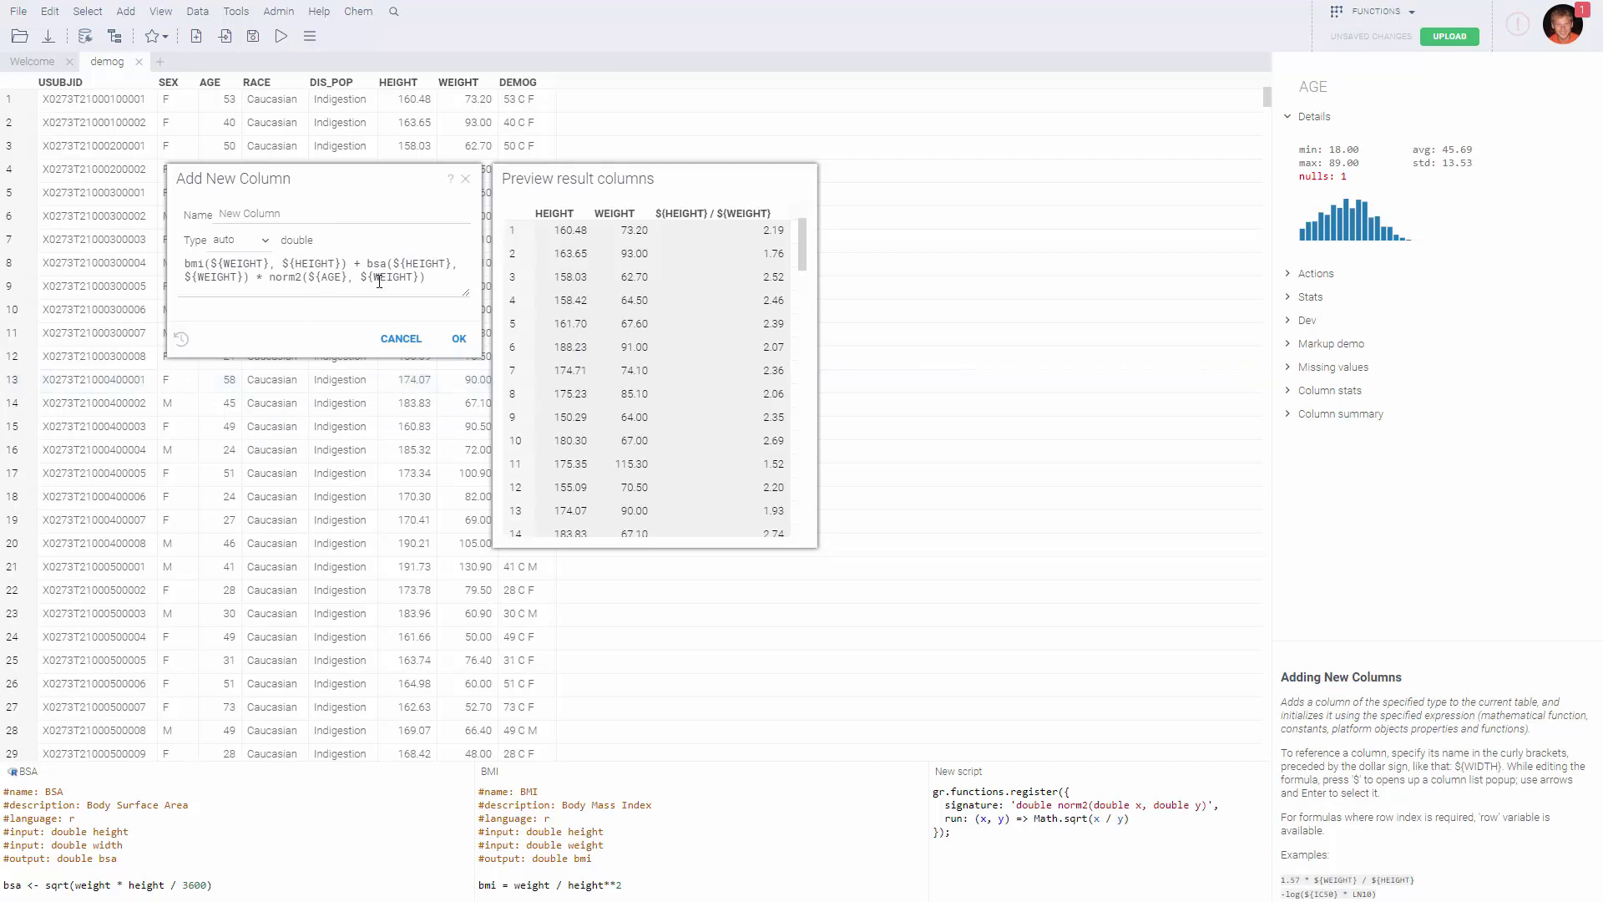
Refresh the preview and scroll through New Column double values like 5.07 and 4.58
click(185, 264)
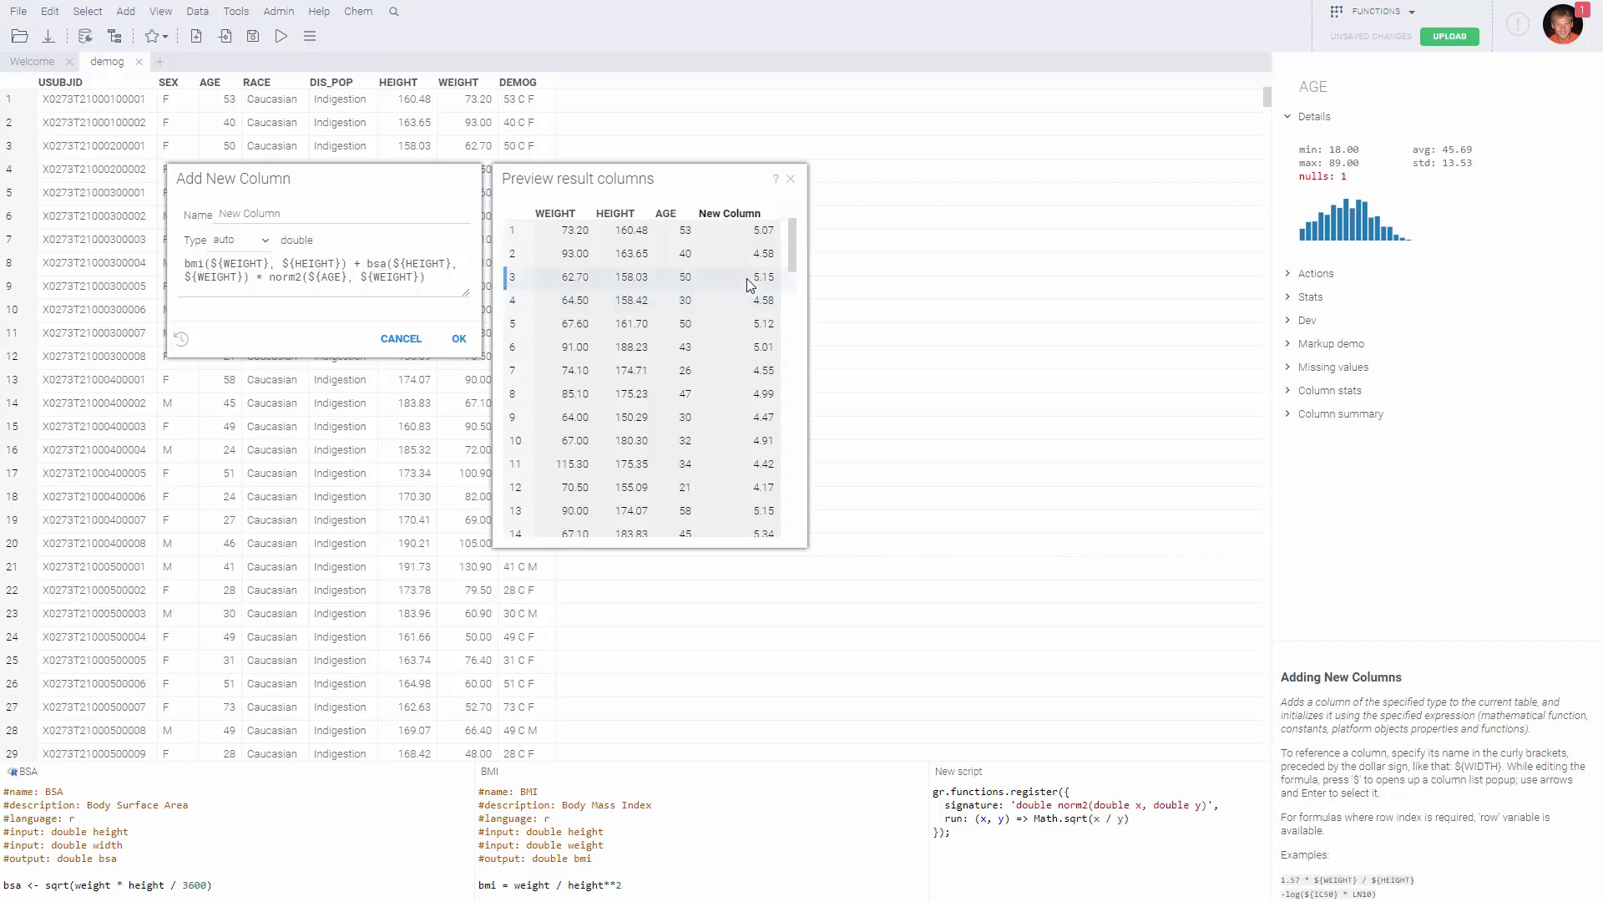
scroll(704, 418, down, 3)
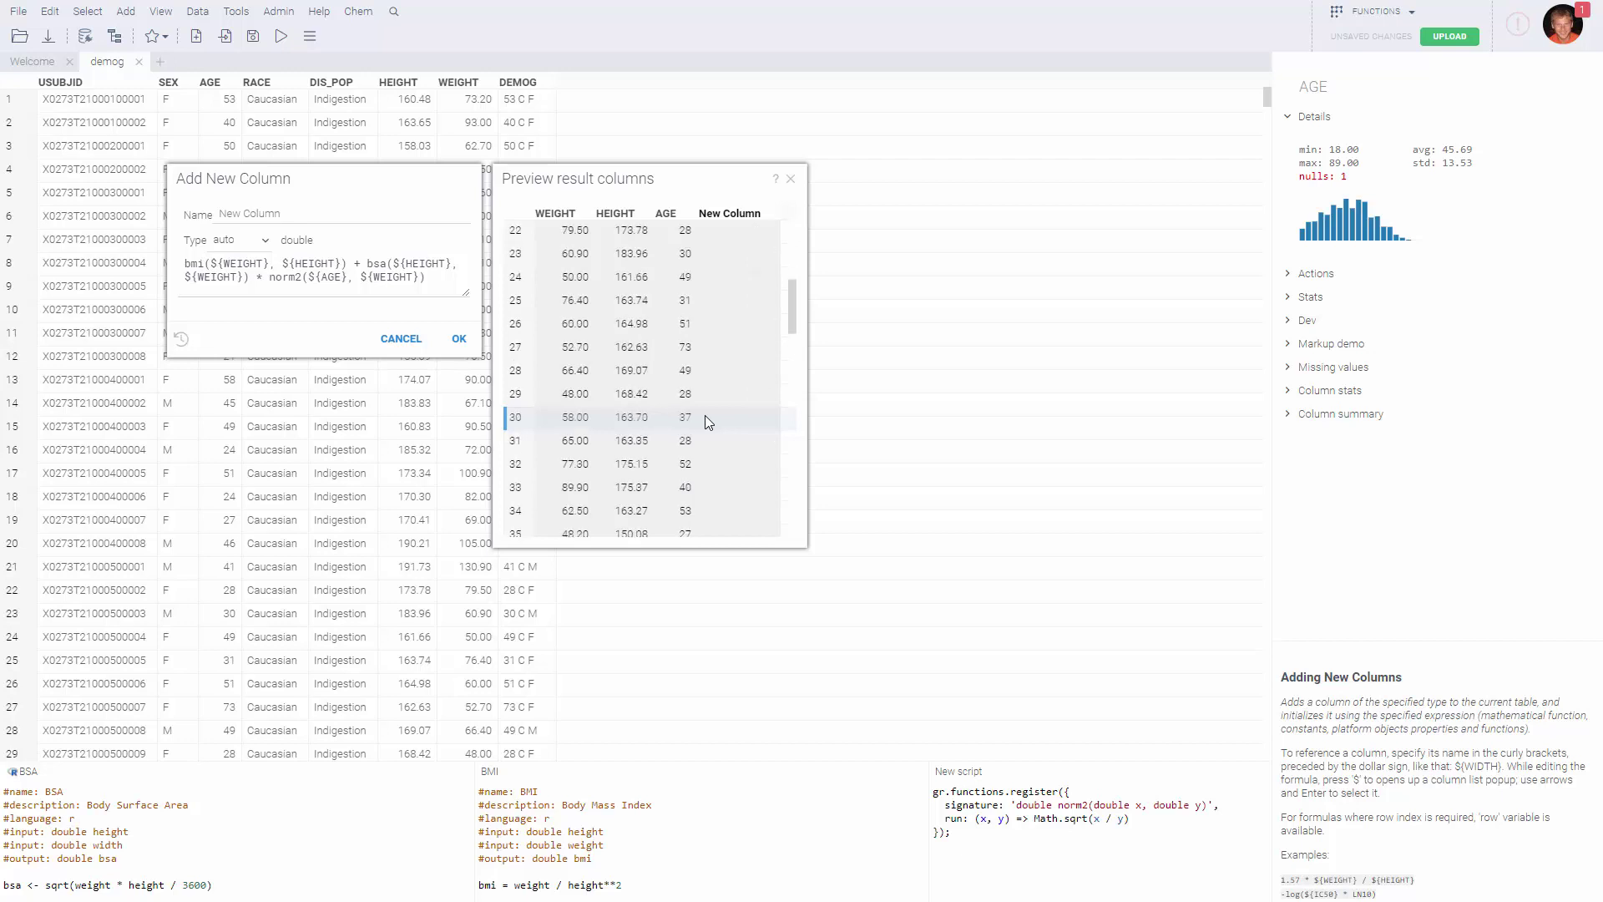
scroll(704, 417, up, 2)
scroll(705, 420, up, 1)
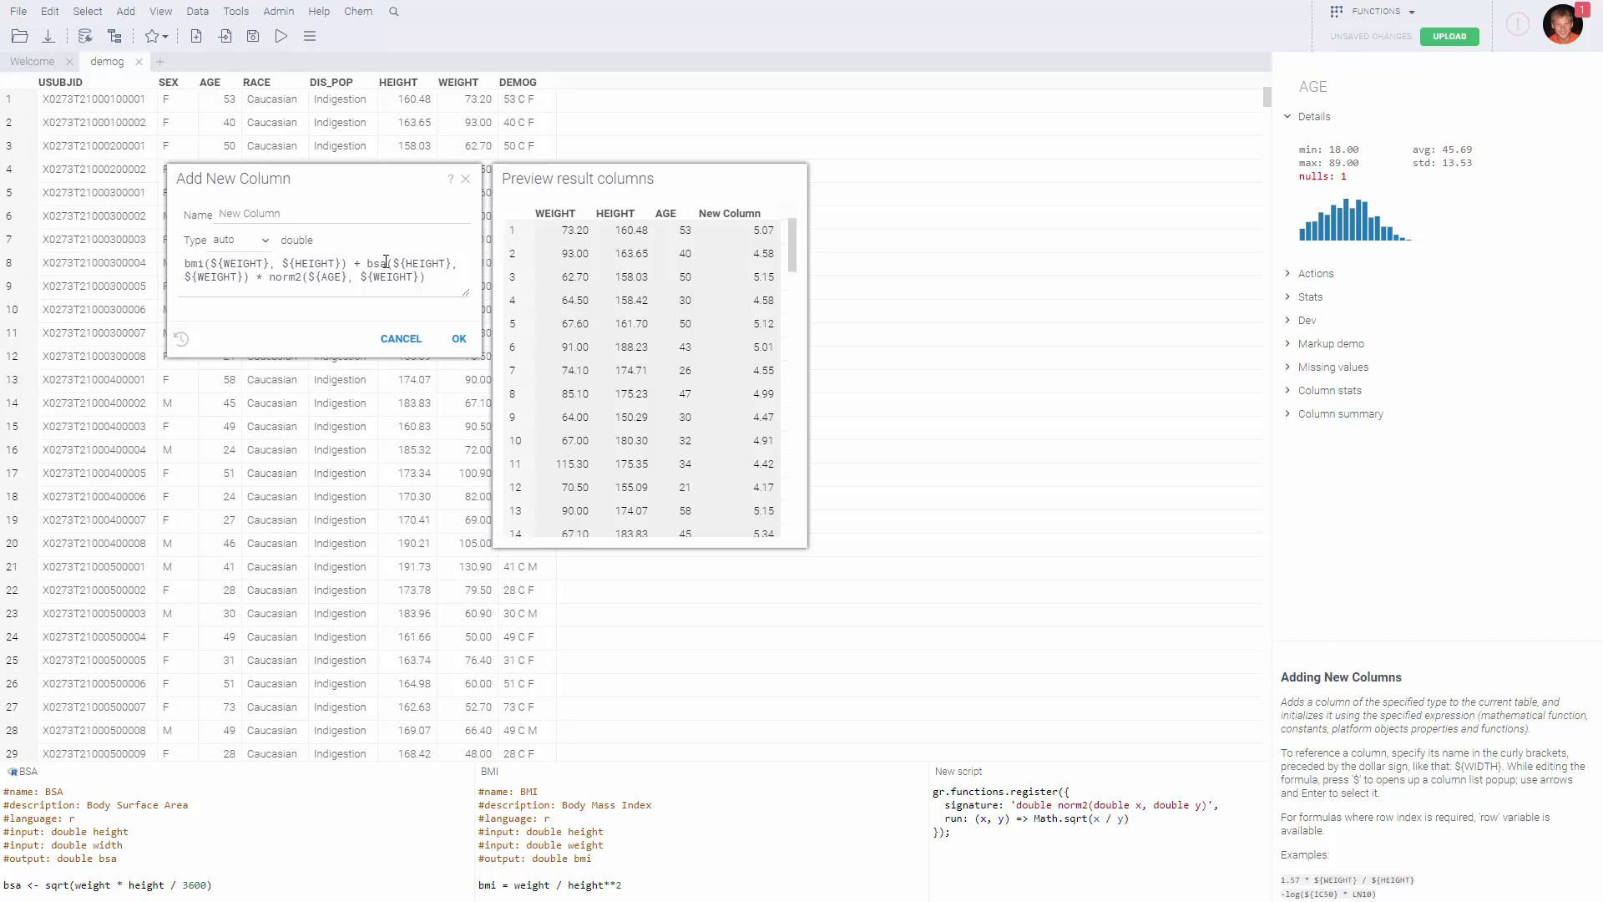
Confirm the dialog so demog gains New Column with values like 5.30, 4.79 and 5.38
click(460, 341)
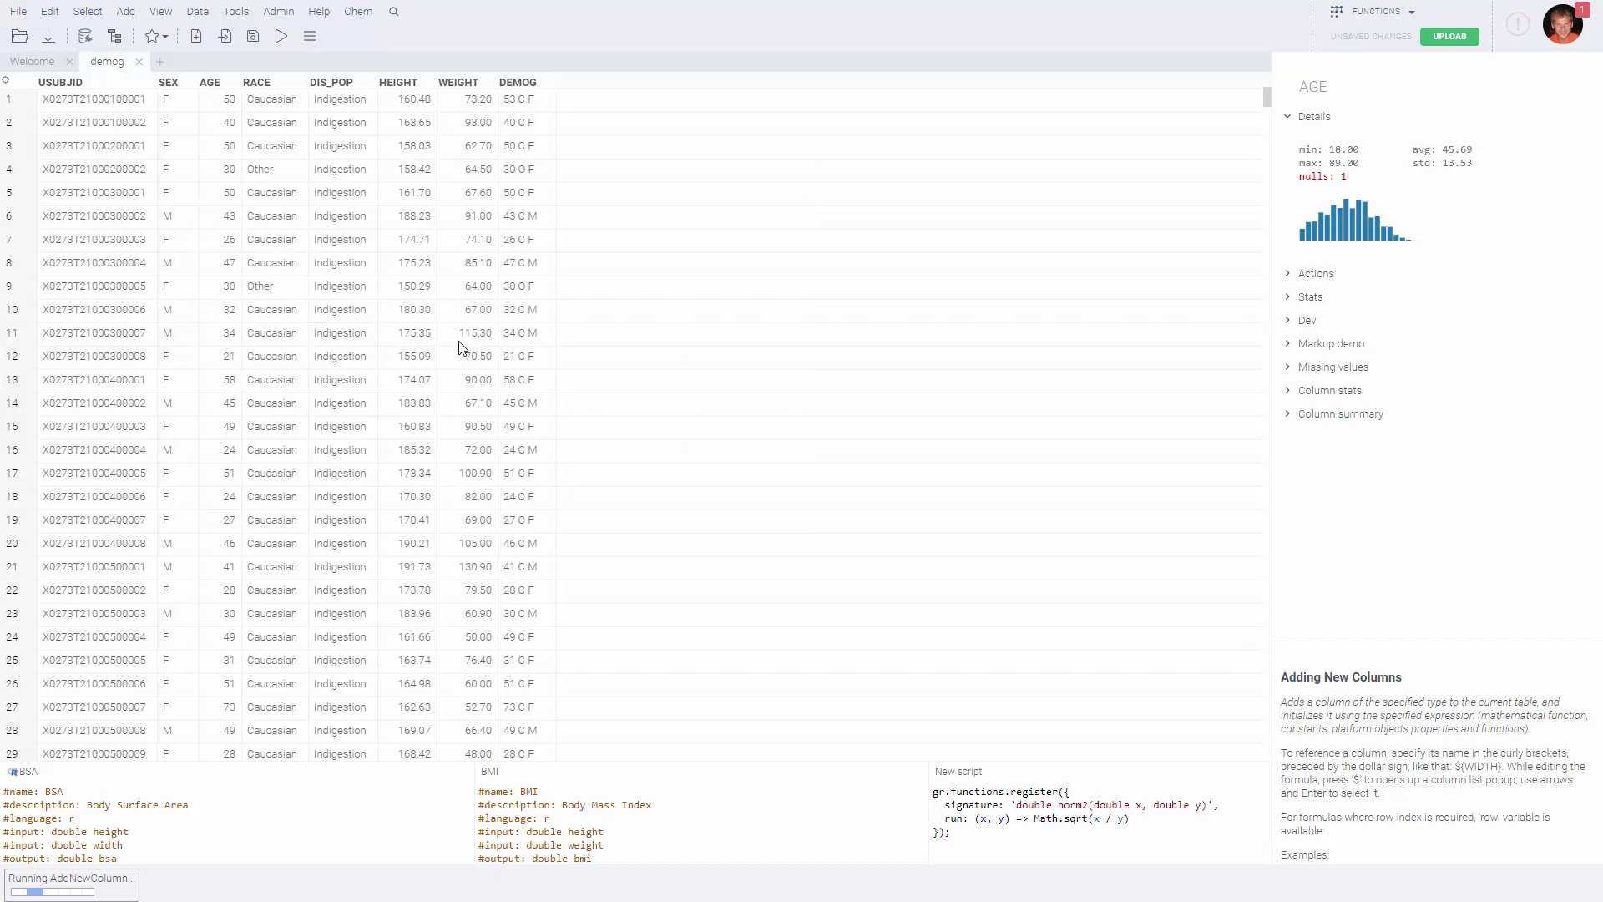
scroll(1117, 300, down, 6)
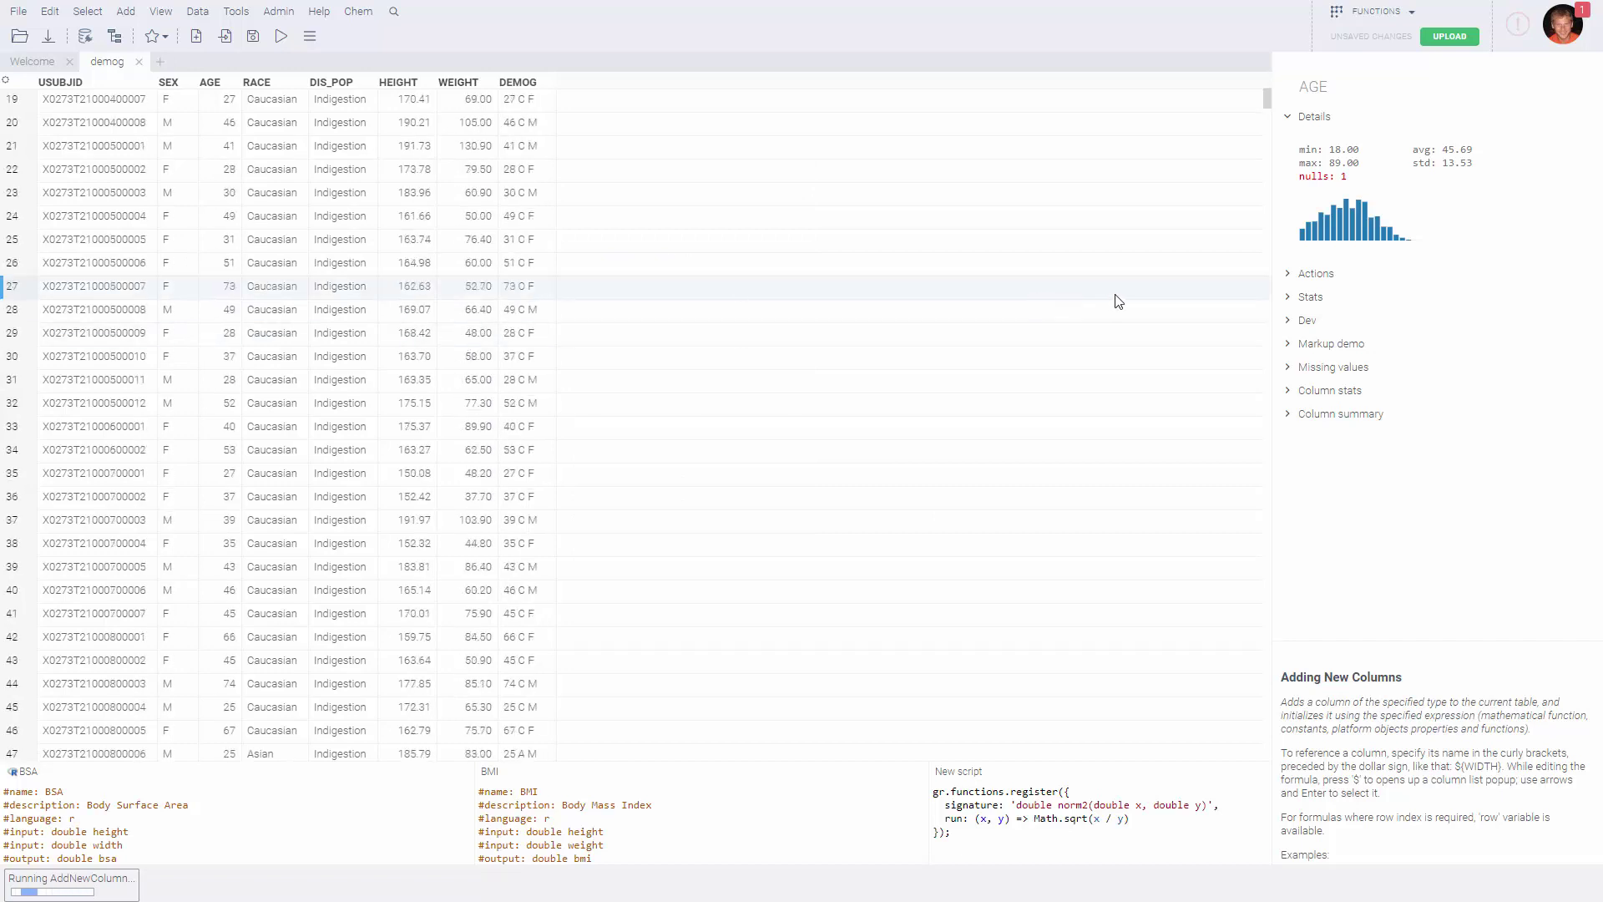
scroll(1118, 301, up, 6)
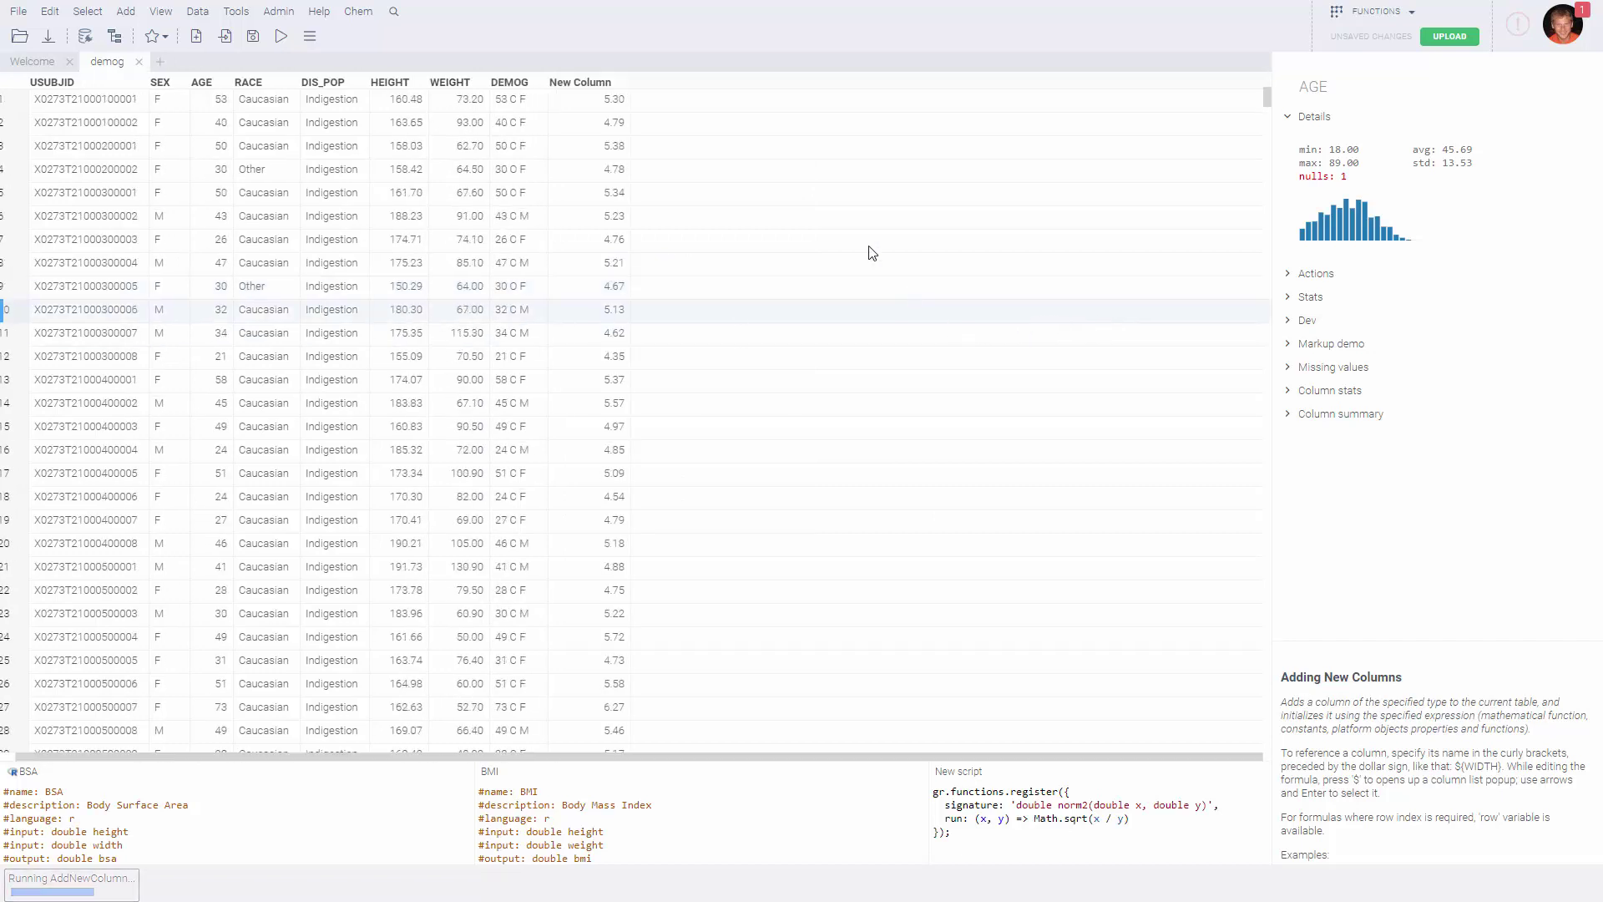